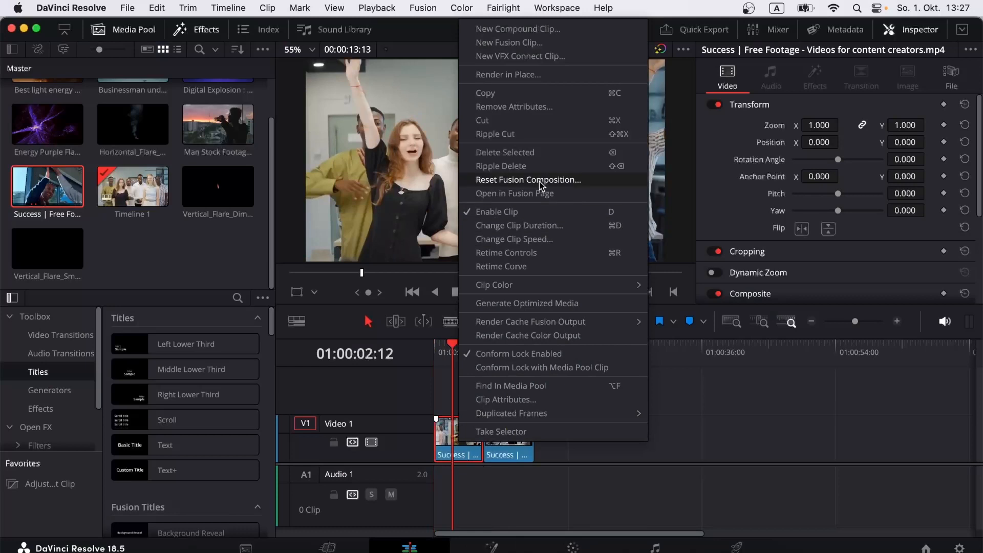
Step: Convert the first V1 clip into Fusion Clip 1 and show it on the Fusion page
left_click(527, 45)
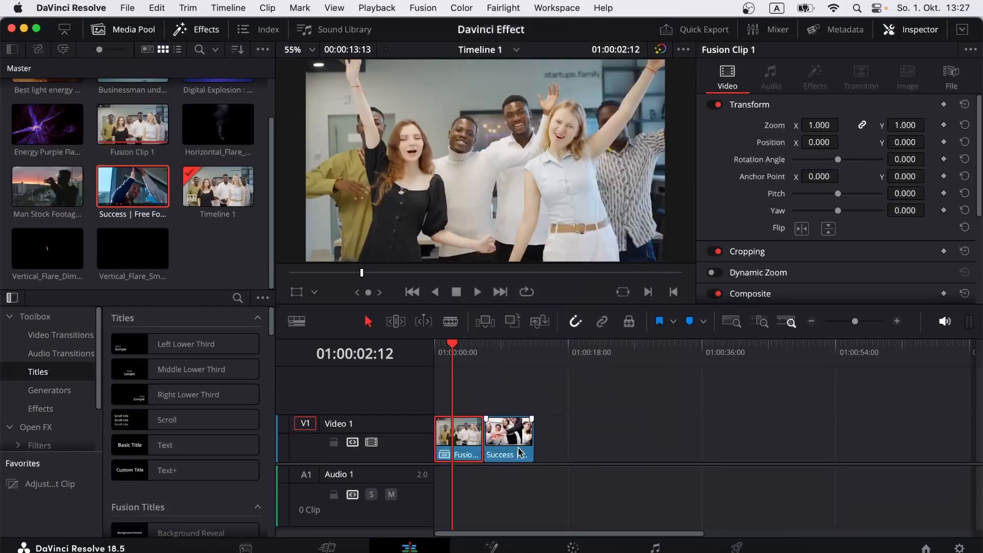
left_click(492, 547)
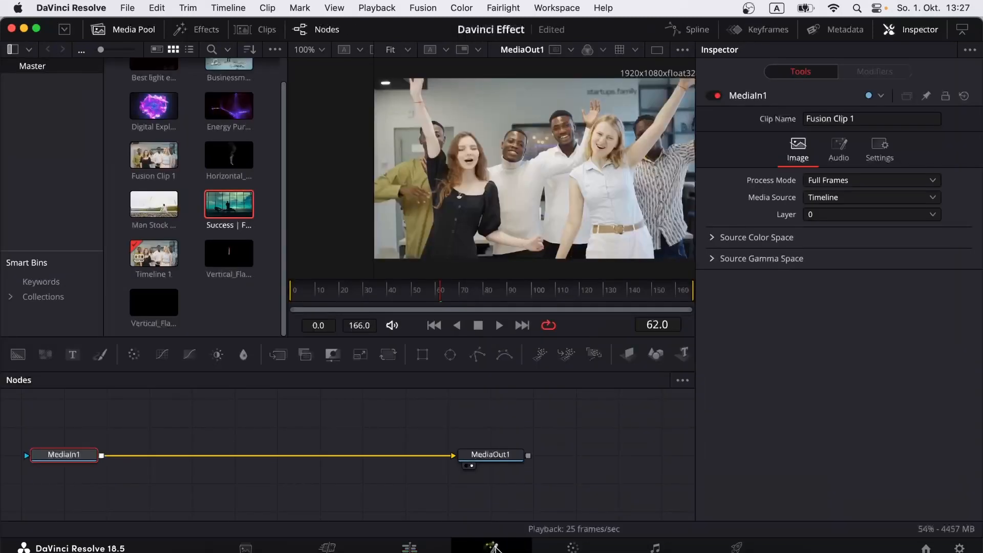
Step: Insert a Planar Tracker node after MediaIn1
right_click(92, 460)
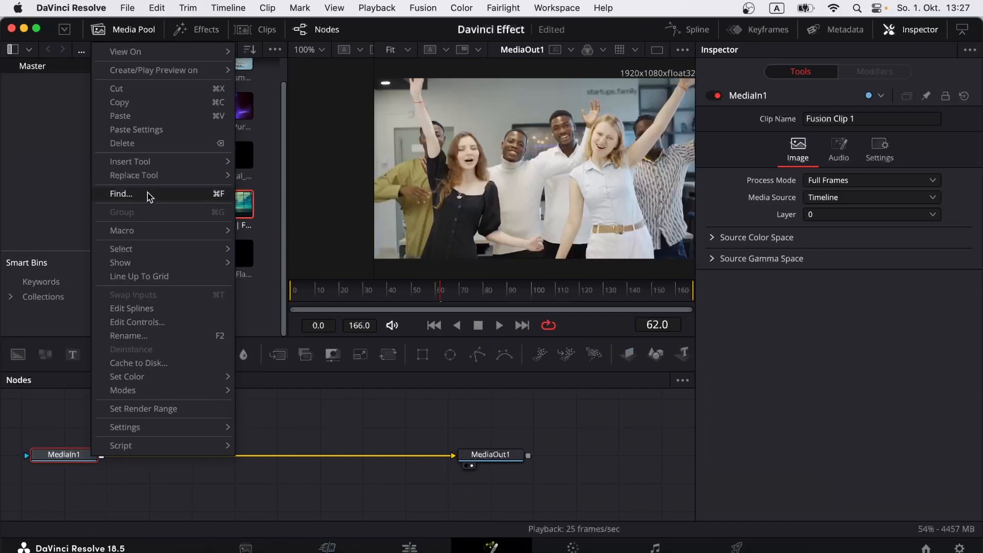
mouse_move(156, 163)
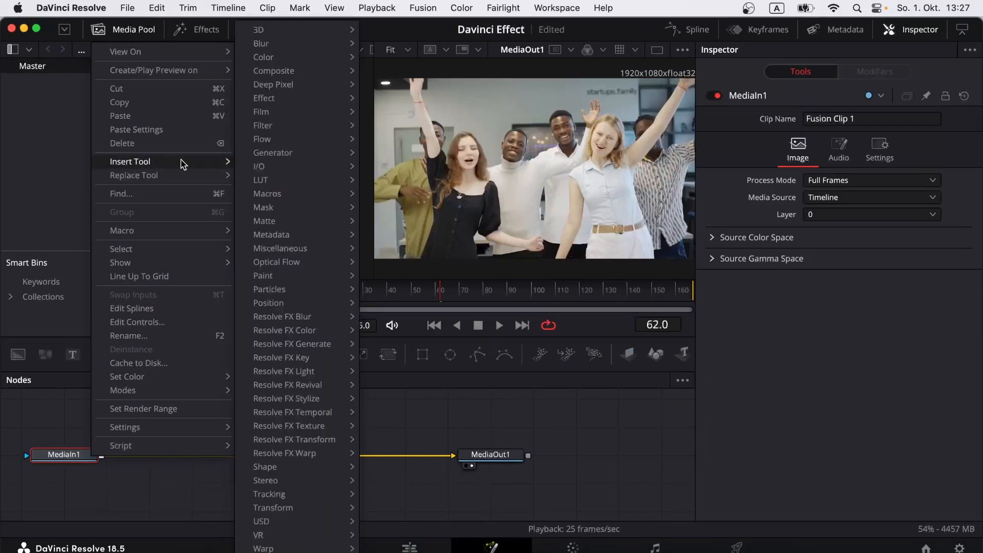
mouse_move(280, 494)
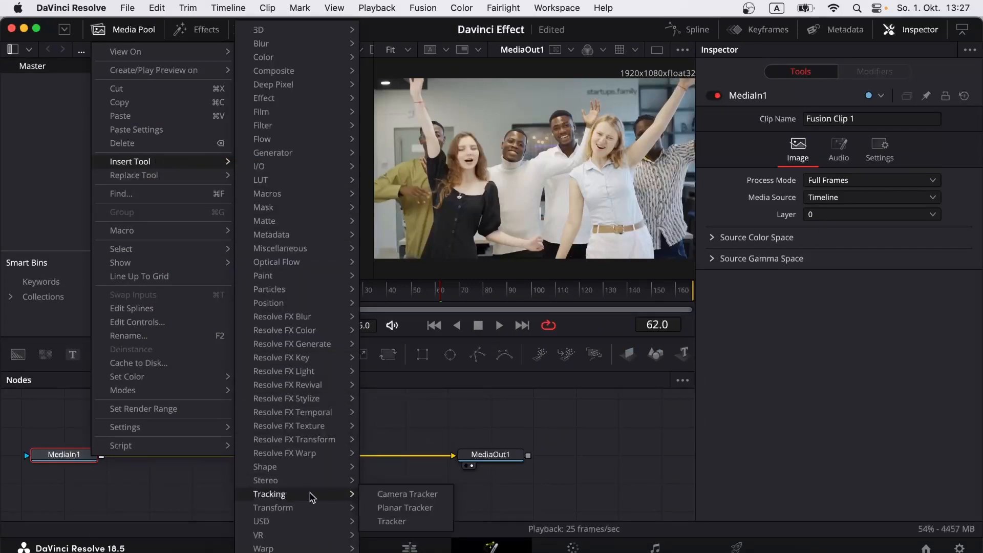
left_click(397, 508)
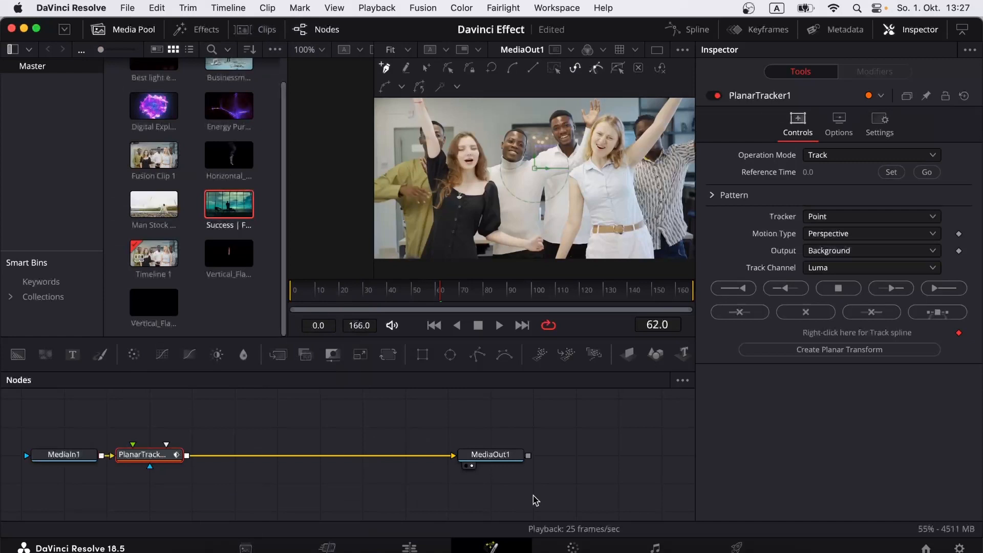
Step: Set the tracker's reference frame to 62 with Translation motion, and create a Planar Transform
left_click(892, 173)
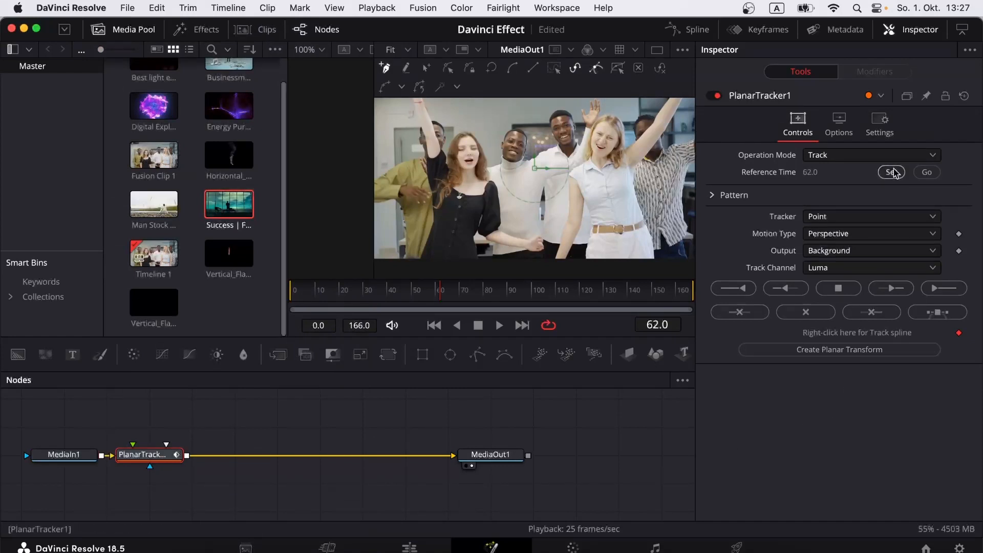
left_click(881, 233)
left_click(859, 253)
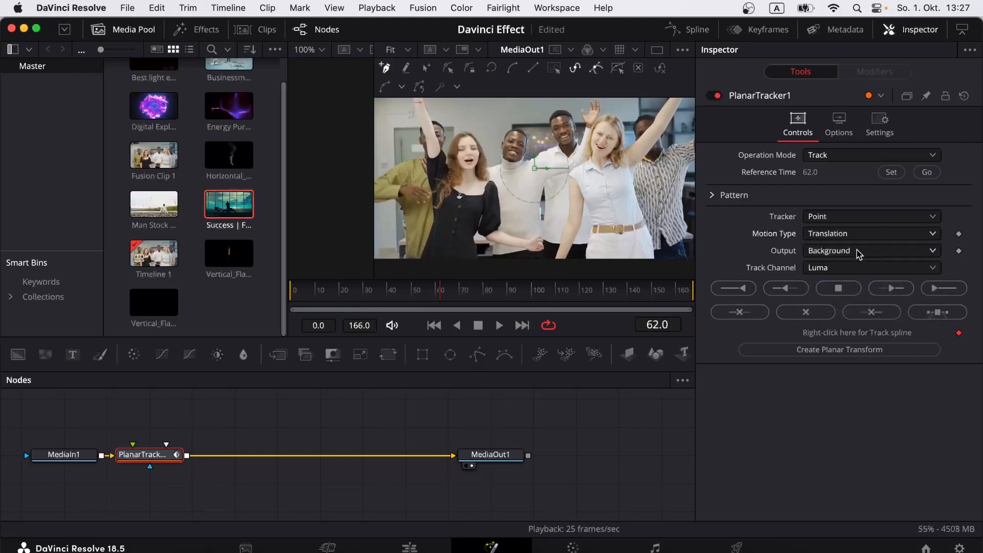
left_click(858, 351)
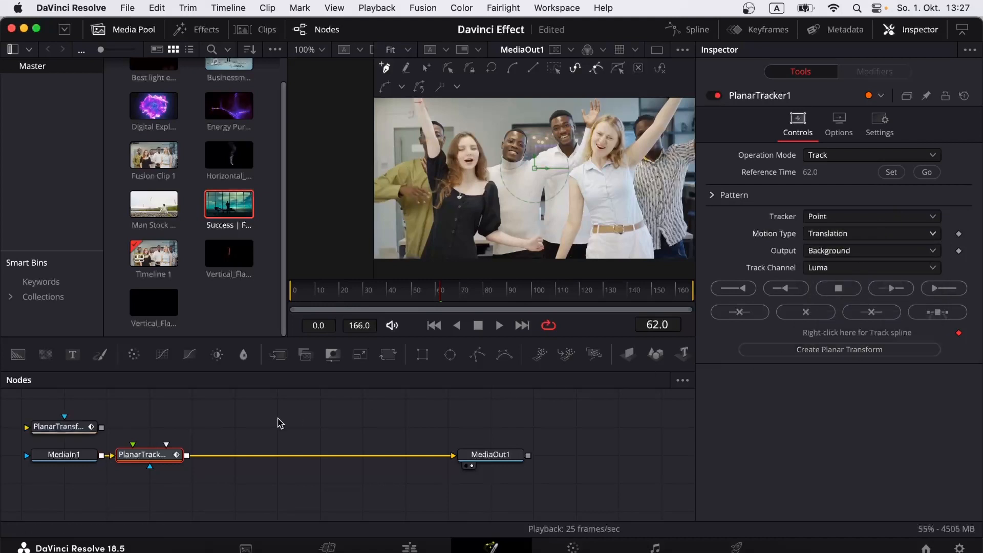
Step: Delete PlanarTracker1, insert a Merge node after MediaIn1, and place PlanarTransform1 above Merge1
right_click(166, 455)
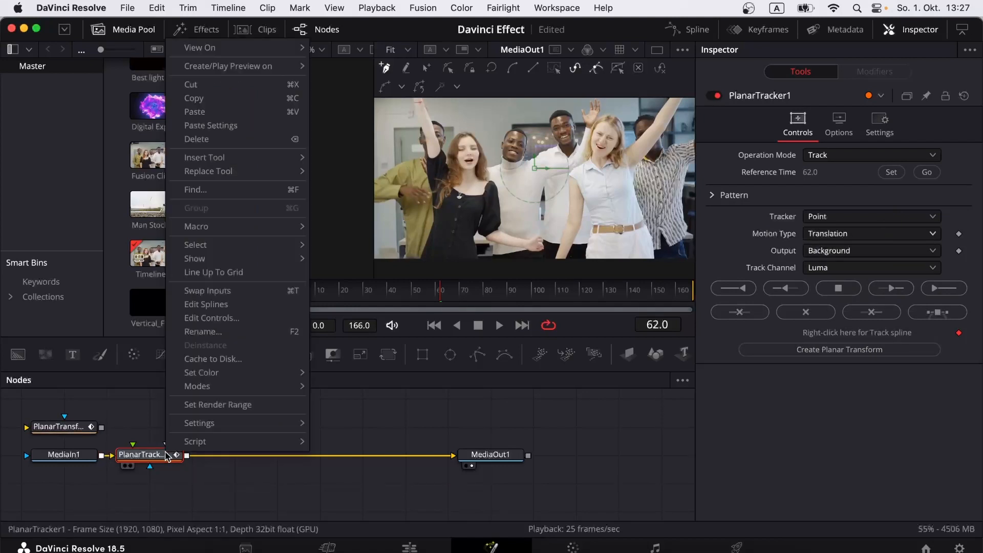
left_click(213, 142)
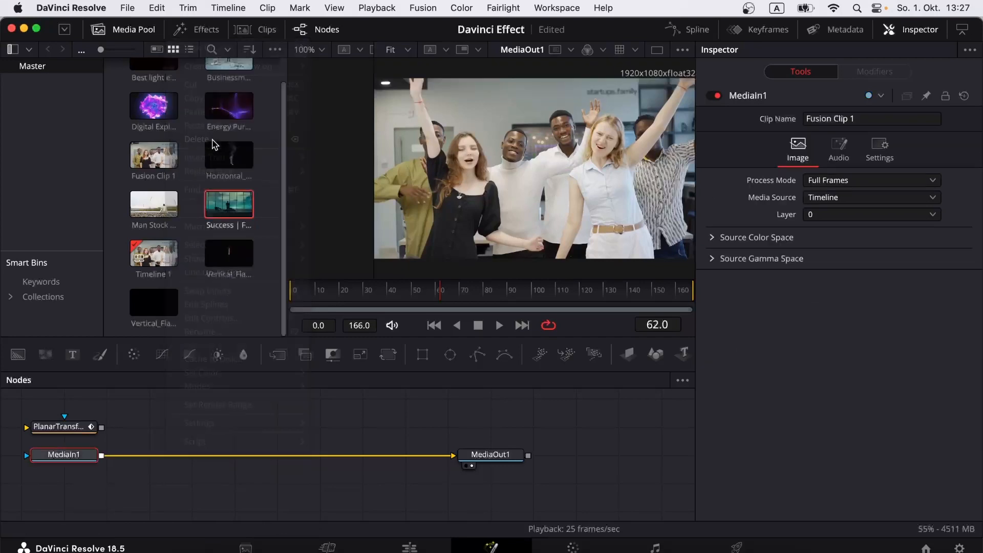
right_click(81, 457)
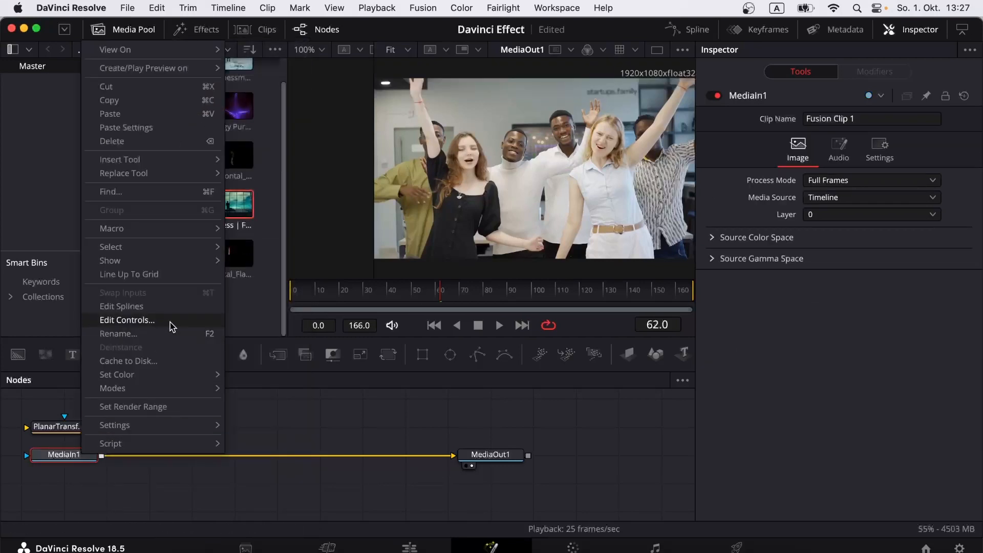
mouse_move(177, 159)
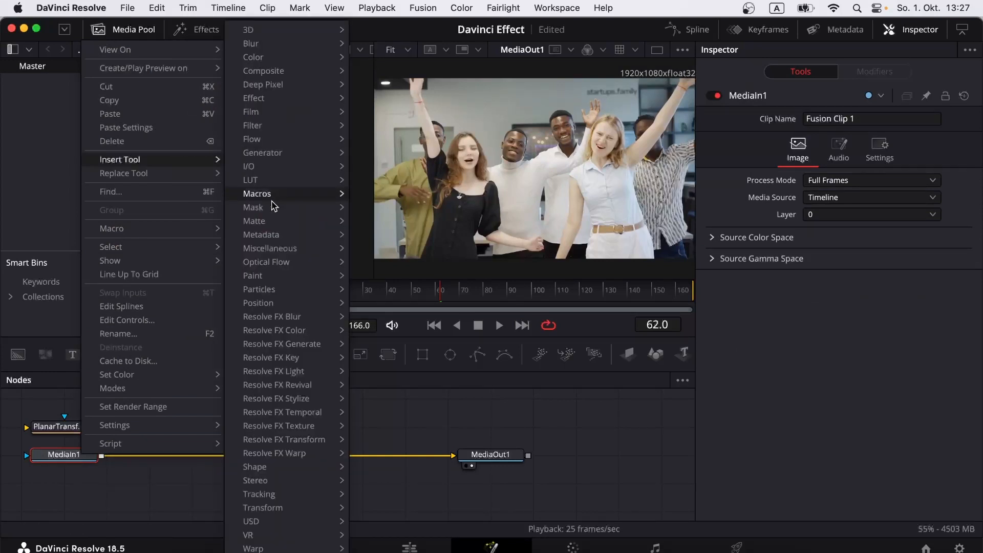
mouse_move(275, 168)
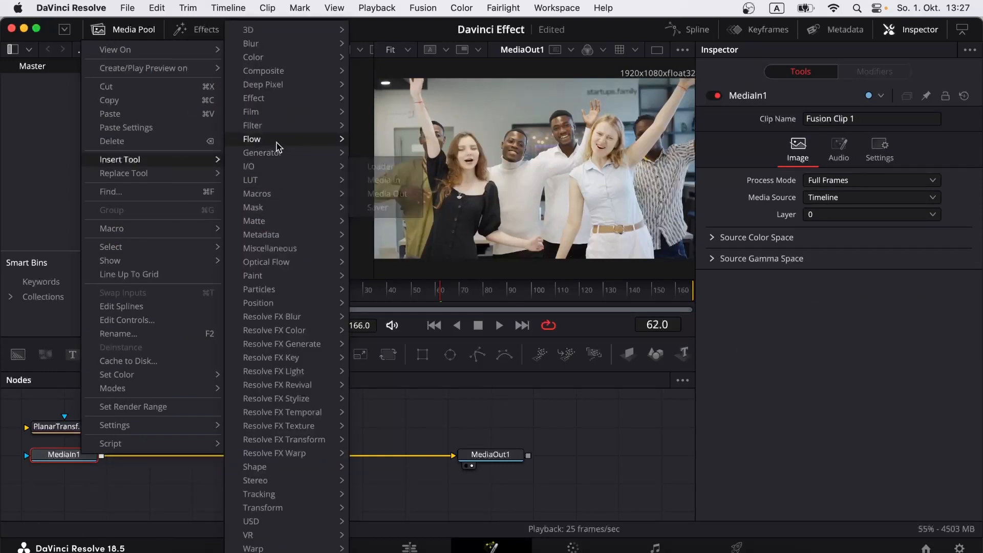
mouse_move(286, 71)
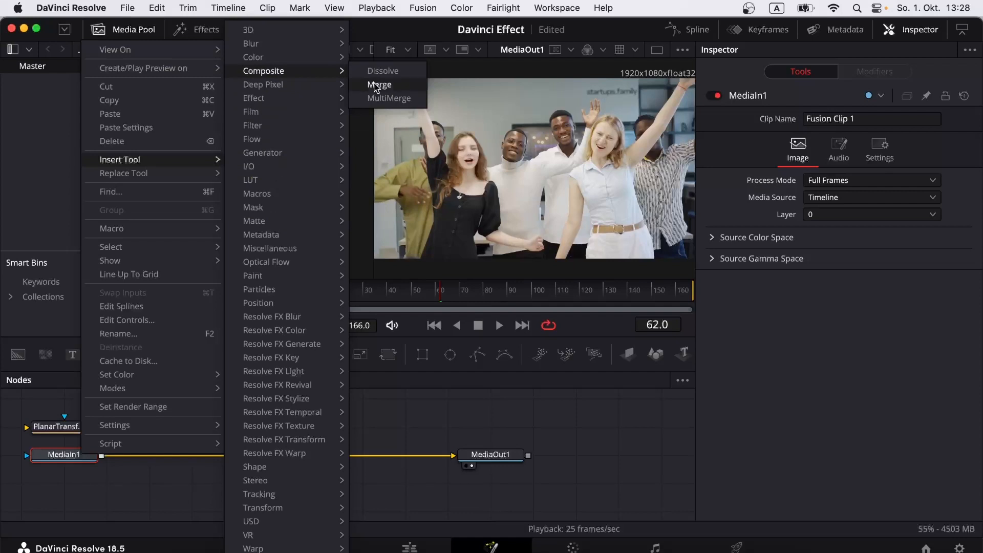
left_click(377, 84)
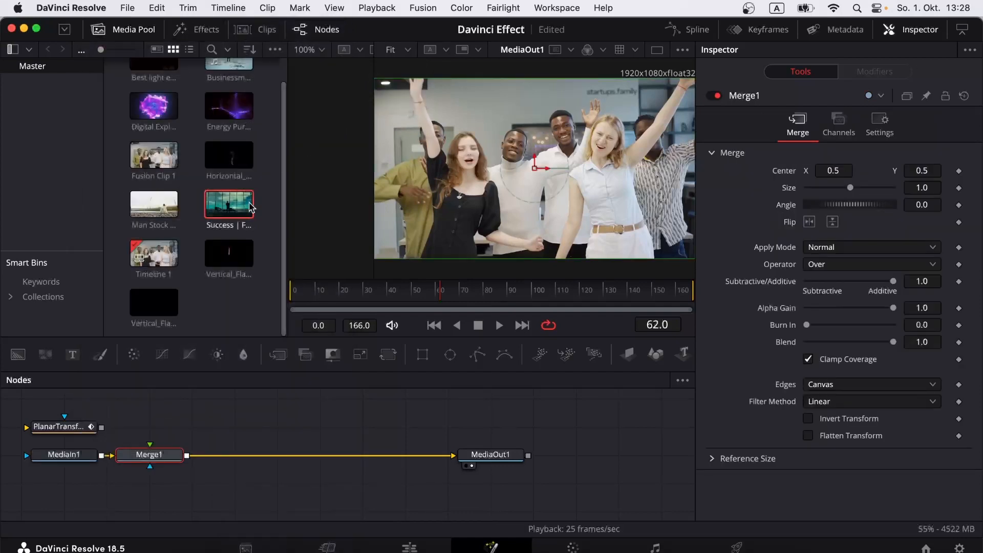
scroll(180, 408, "up", 2)
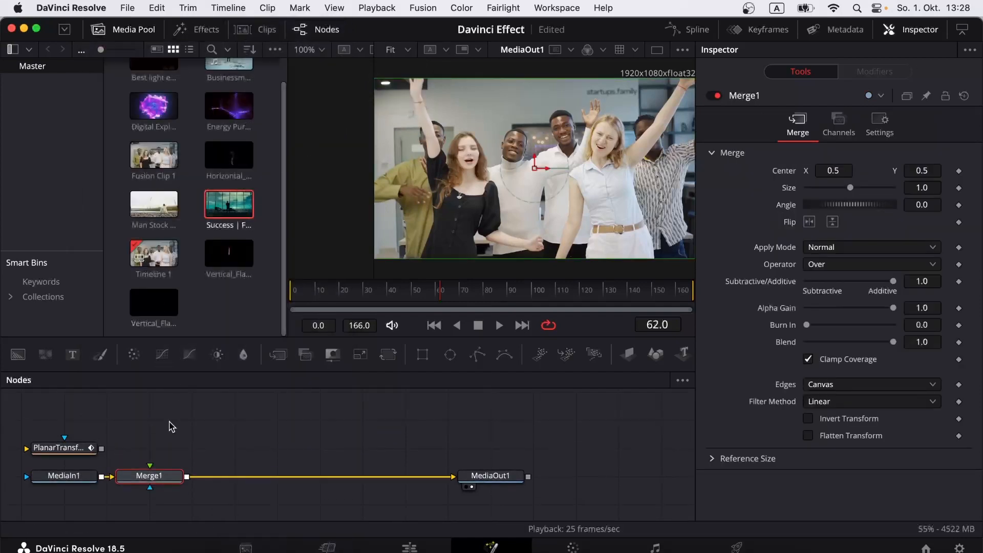
left_click_drag(68, 449, 144, 480)
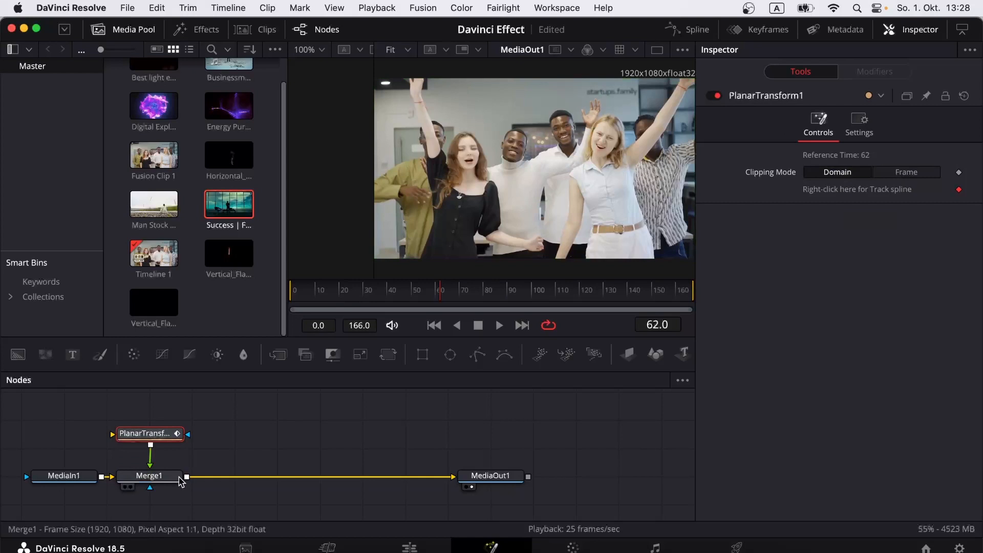
Step: Add the Digital Explosion clip to the graph and set Merge1's Apply Mode to Screen, then return to Edit
left_click_drag(156, 116, 145, 436)
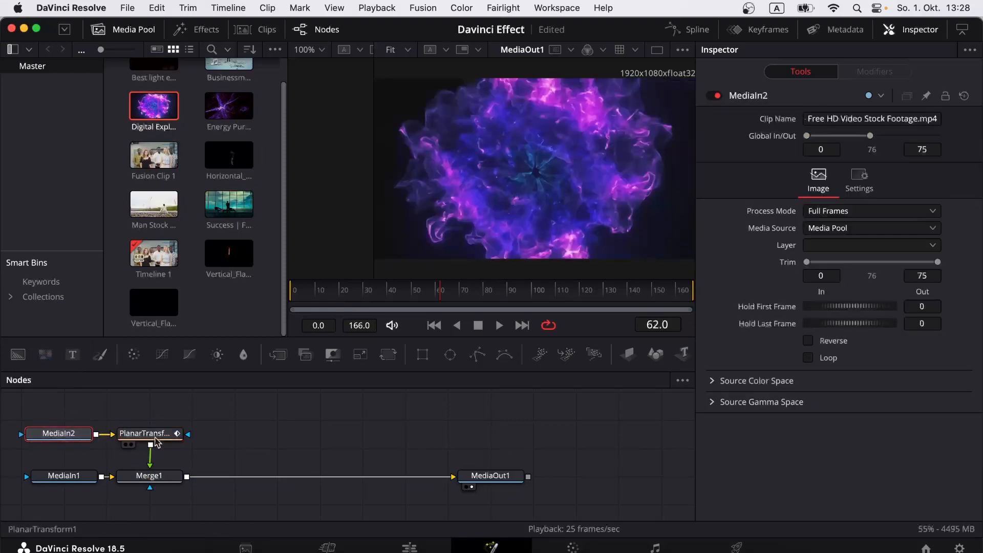
left_click(161, 479)
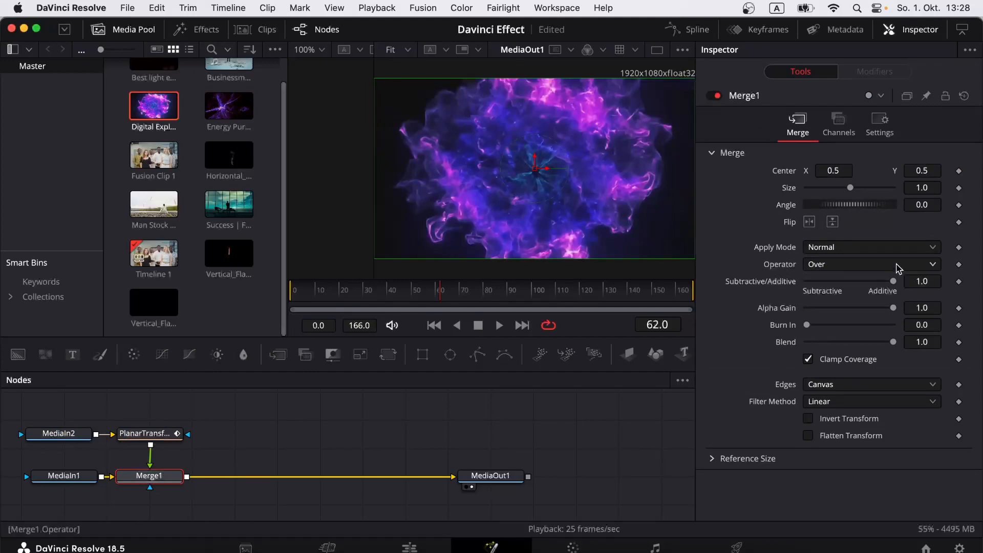
left_click(889, 248)
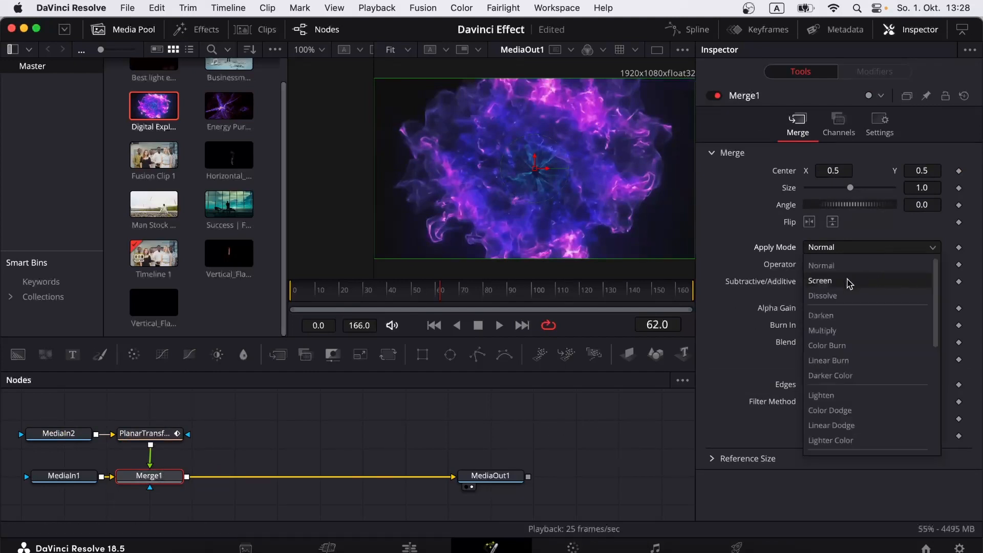
left_click(849, 281)
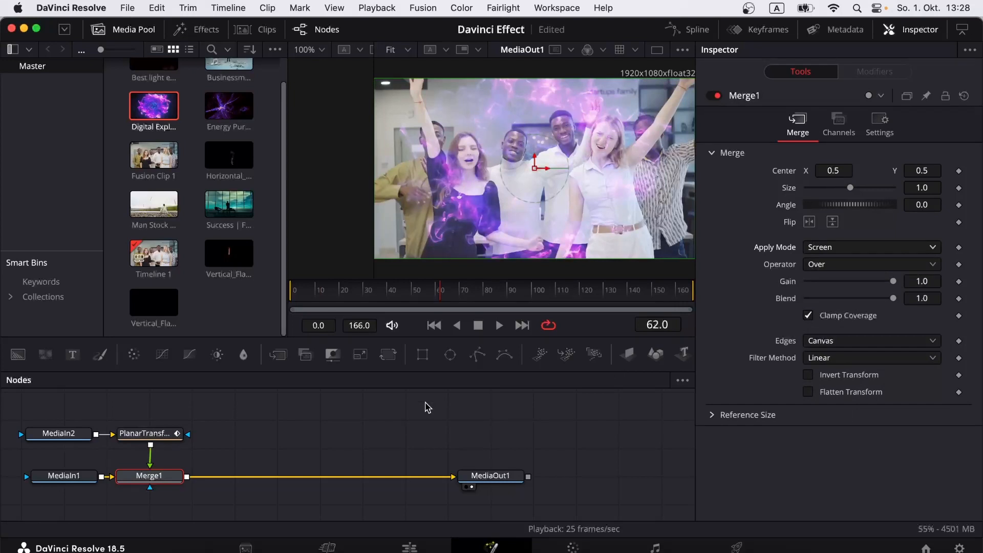
left_click(293, 290)
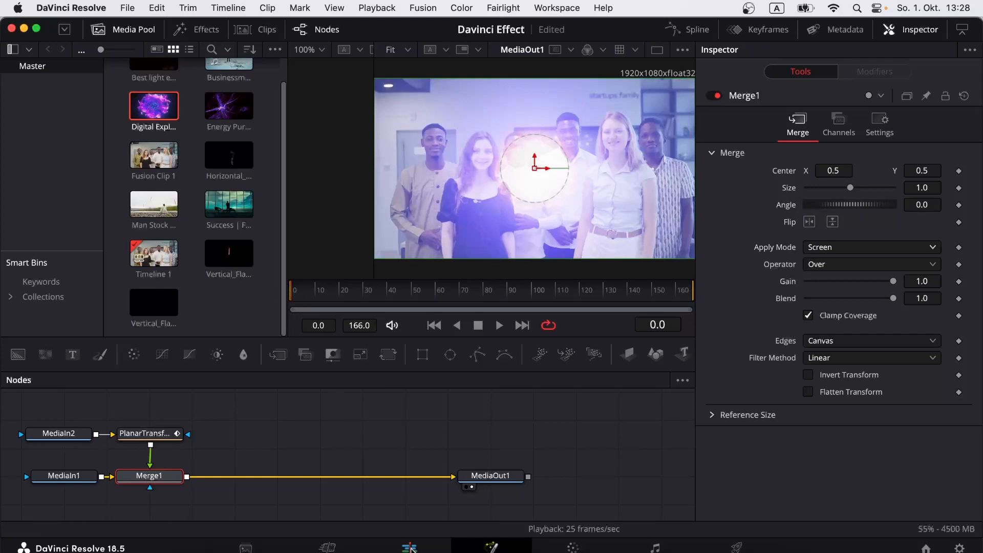
left_click(411, 548)
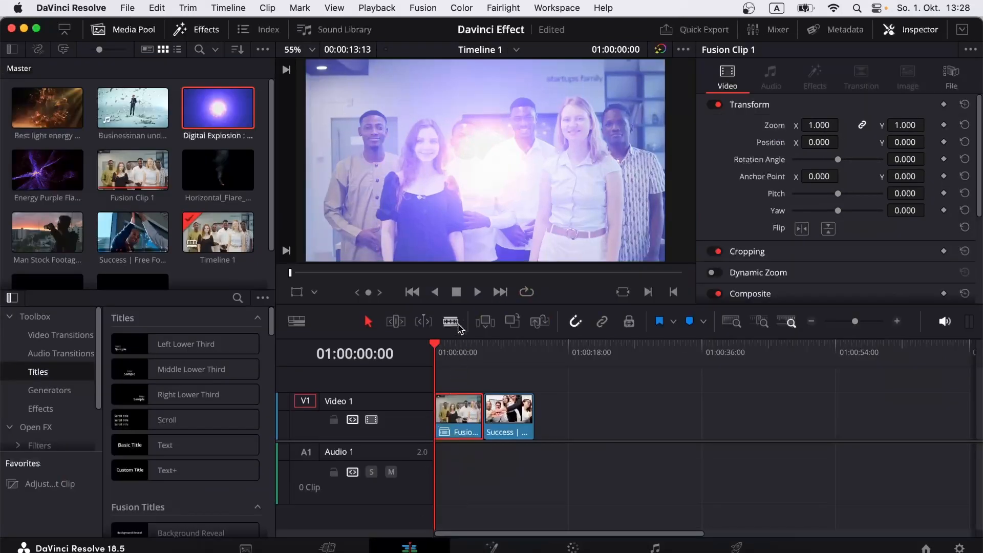
Step: Preview the effect, then split Fusion Clip 1 at about 01:00:02:24
left_click(478, 293)
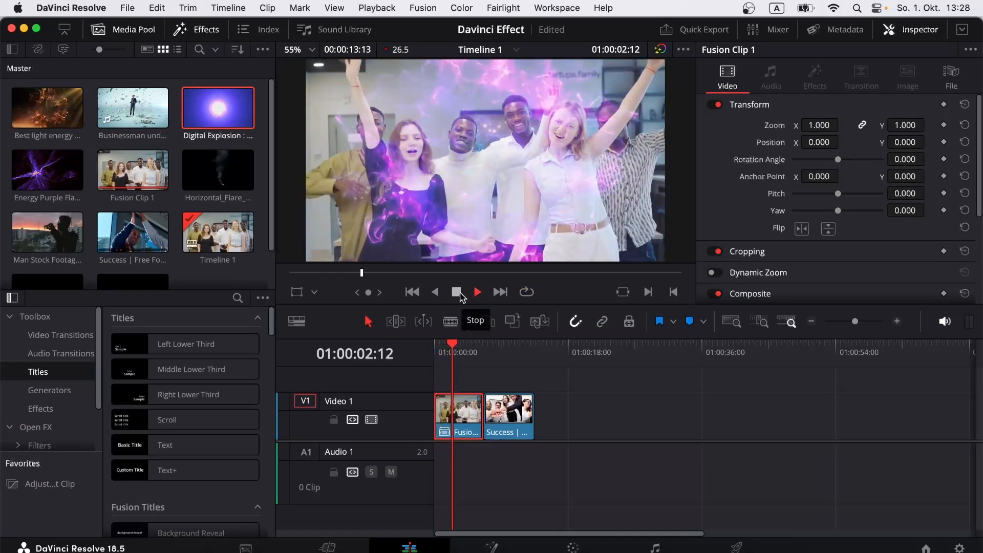
left_click(458, 294)
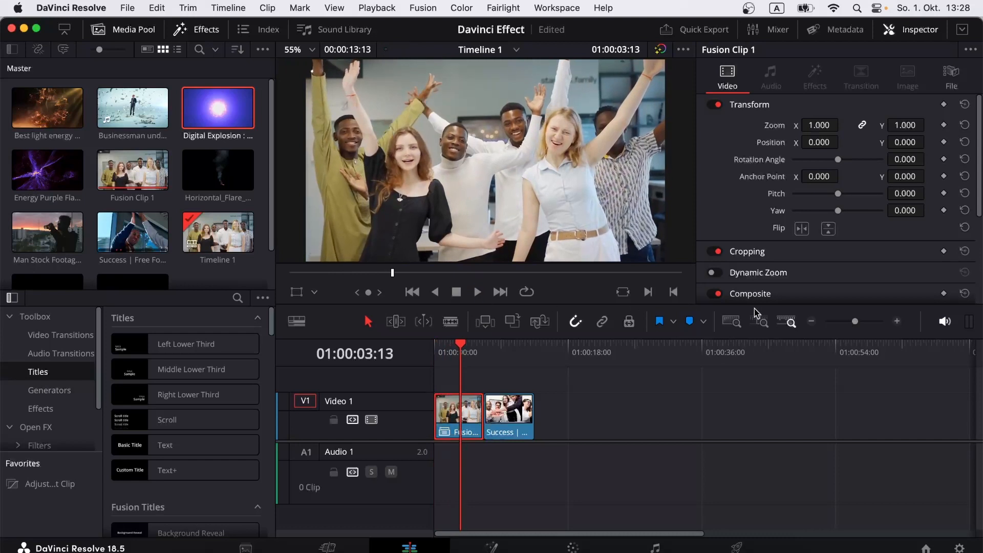
left_click(866, 322)
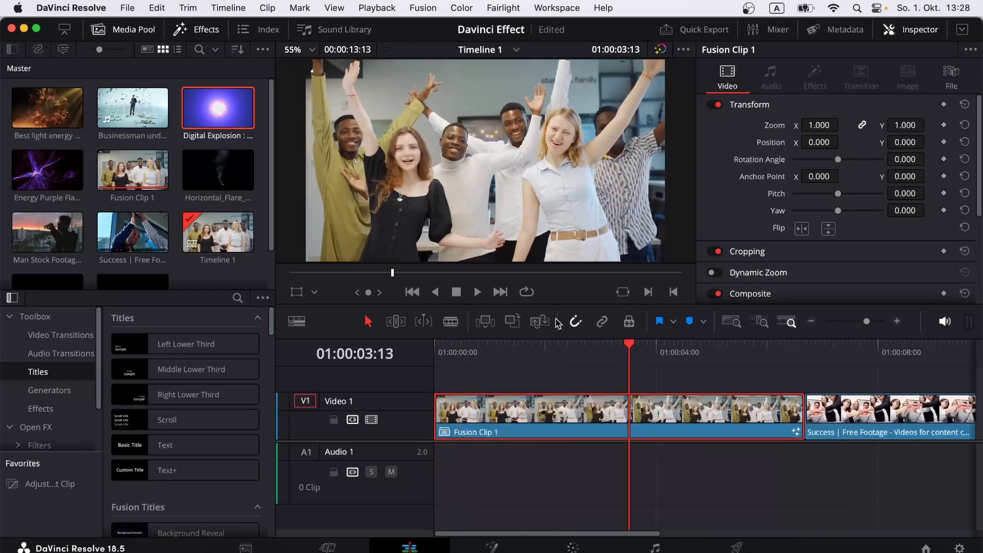
left_click(451, 321)
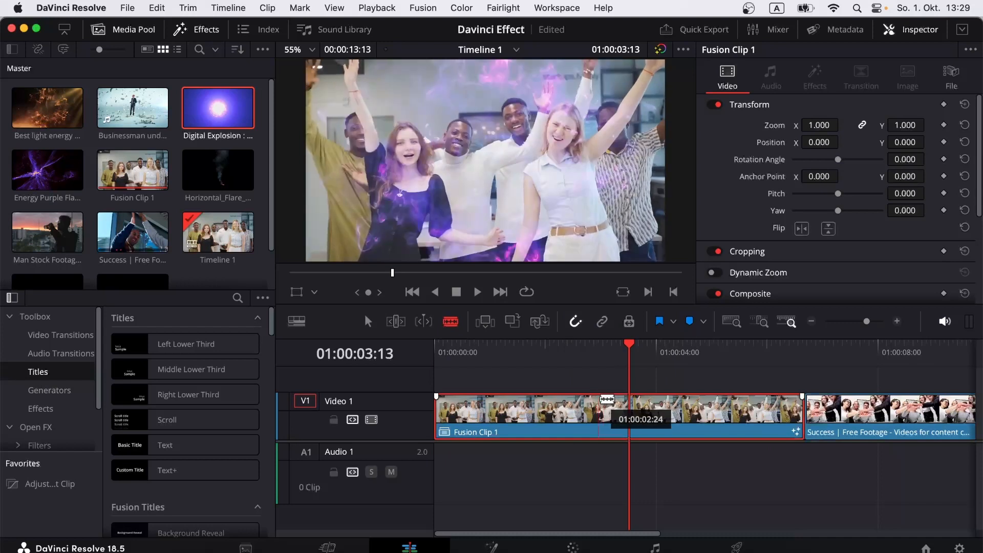
left_click(598, 404)
left_click(368, 323)
Step: Delete the second part of Fusion Clip 1 and save the project
left_click(653, 420)
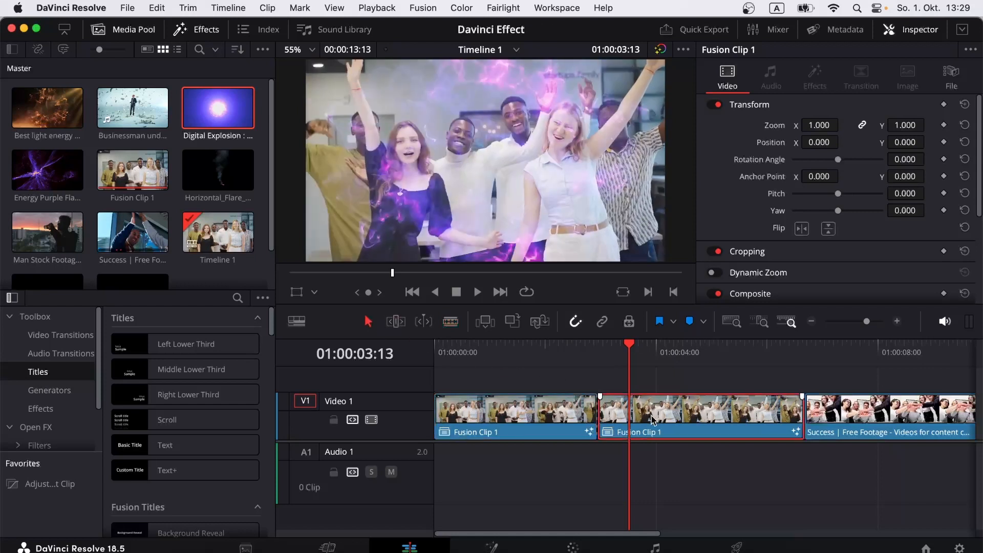
scroll(653, 420, "right", 2)
right_click(652, 420)
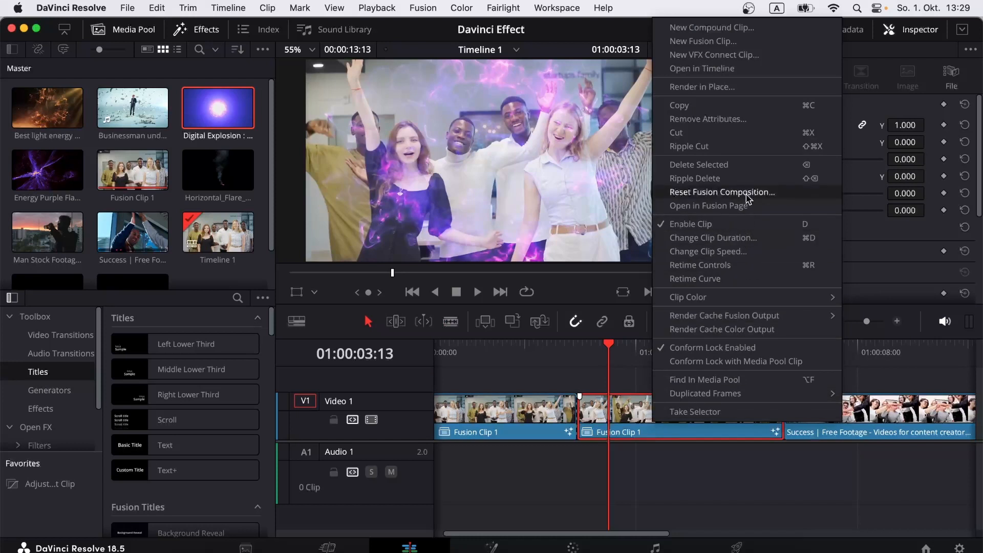
left_click(735, 170)
key("super+s")
Step: Slide the Success clip left until it butts against Fusion Clip 1
left_click(577, 349)
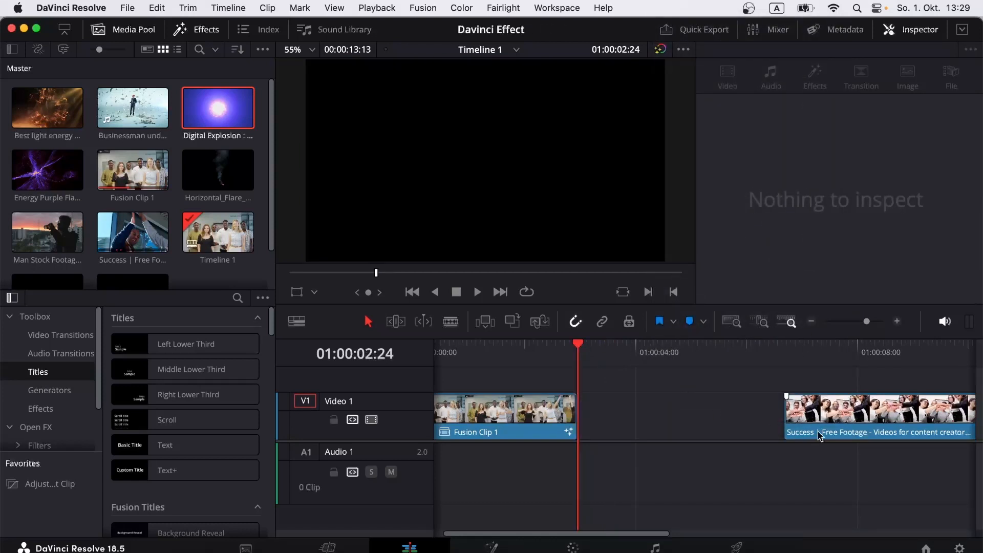
left_click_drag(825, 419, 604, 419)
scroll(646, 424, "right", 2)
Step: Convert the Success clip into Fusion Clip 2 and show it on the Fusion page
left_click(629, 354)
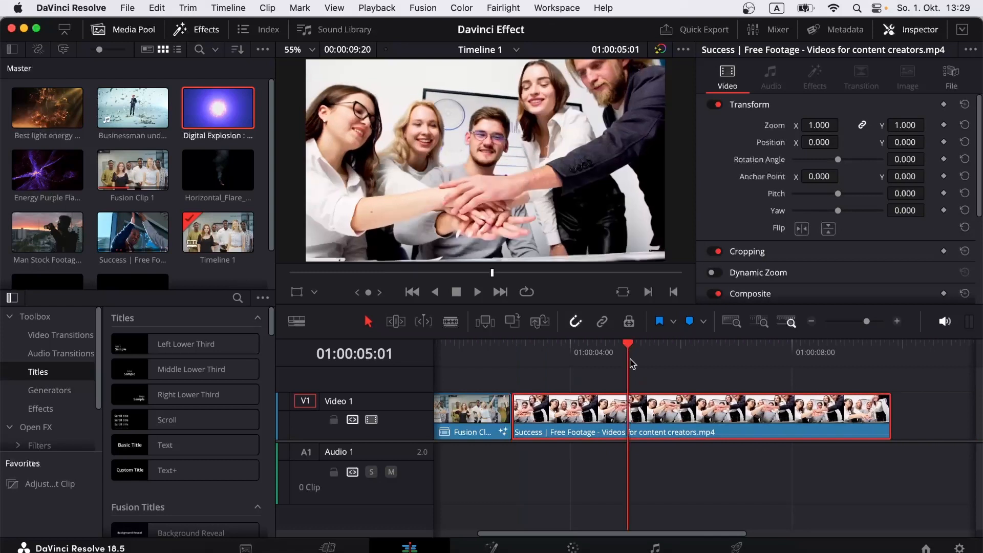
right_click(657, 417)
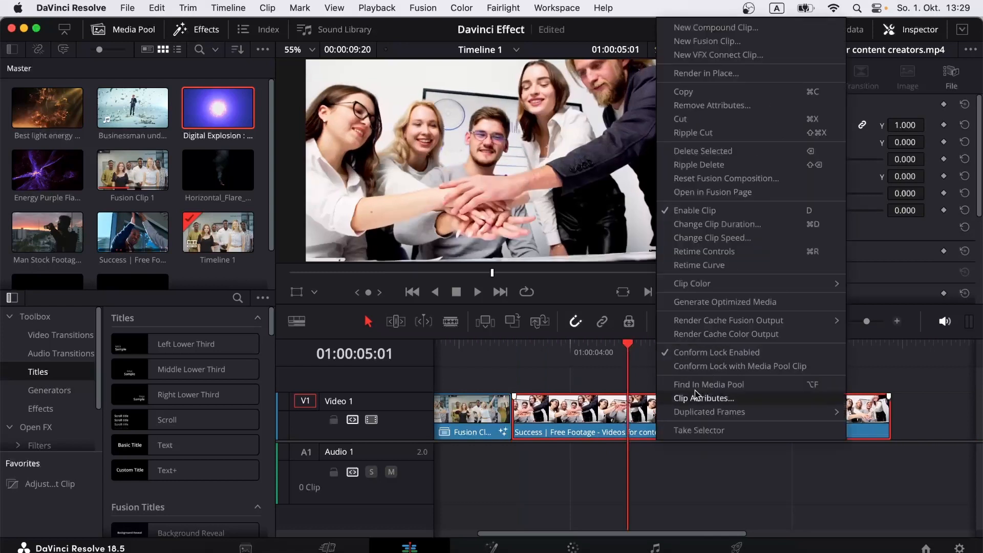
left_click(731, 42)
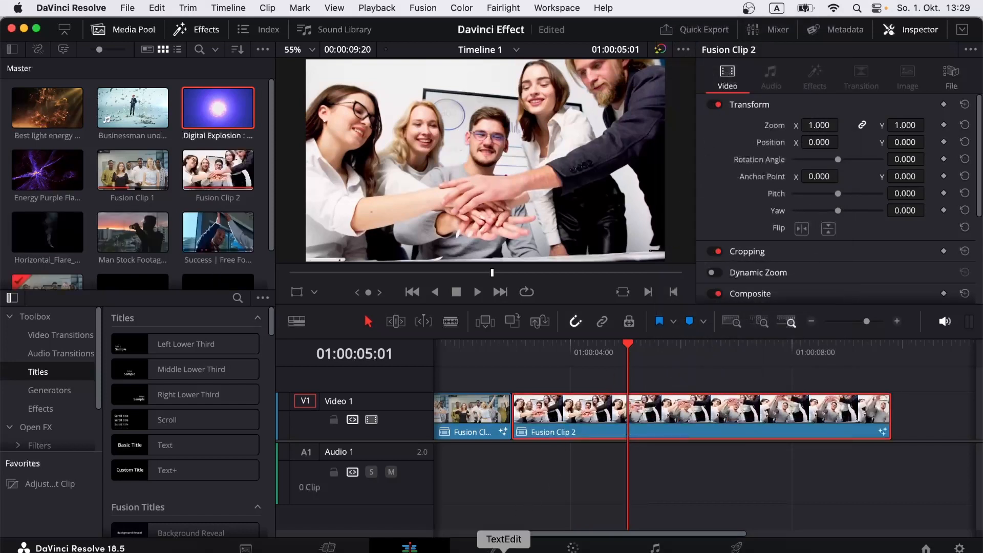
left_click(491, 548)
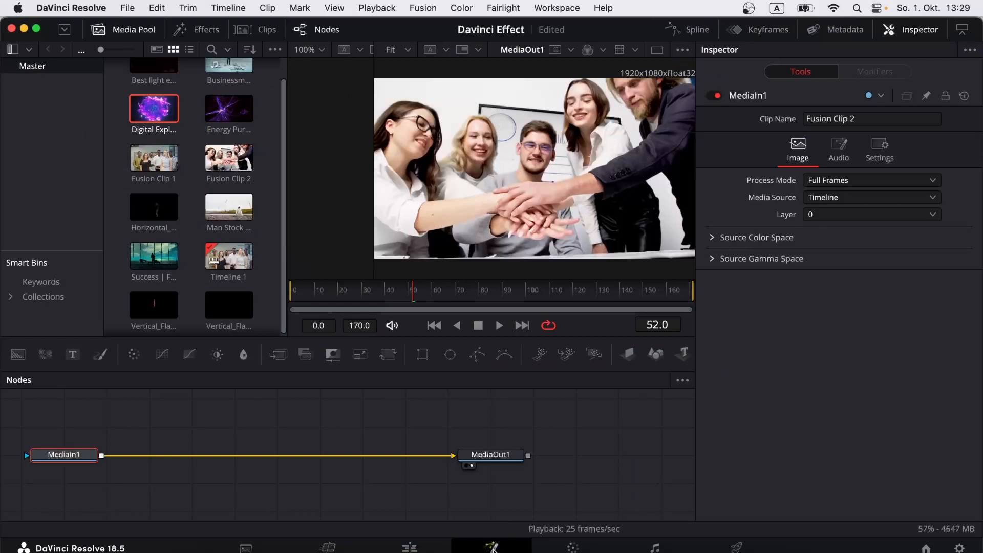
Step: Insert a Tracker node after MediaIn1 in Fusion Clip 2's node tree
right_click(67, 459)
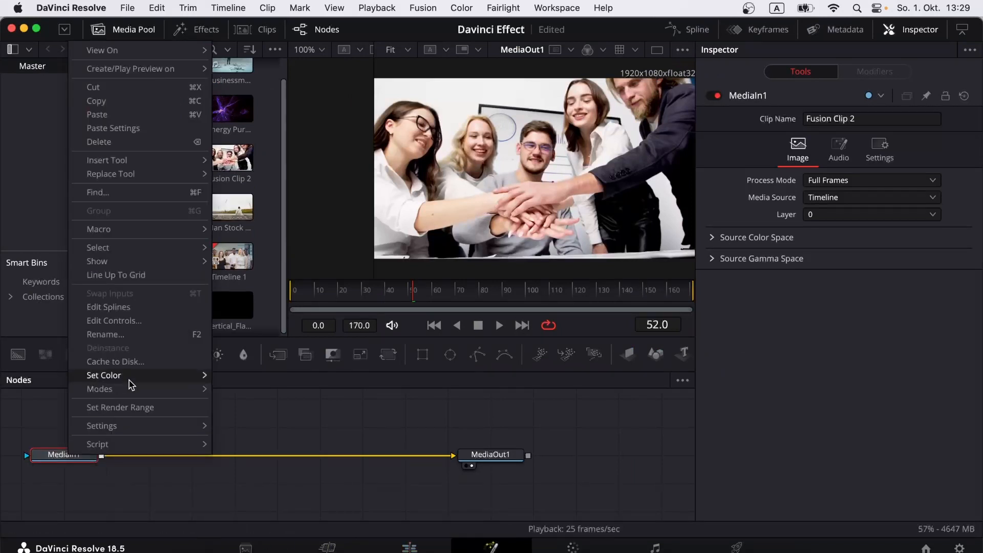
mouse_move(164, 162)
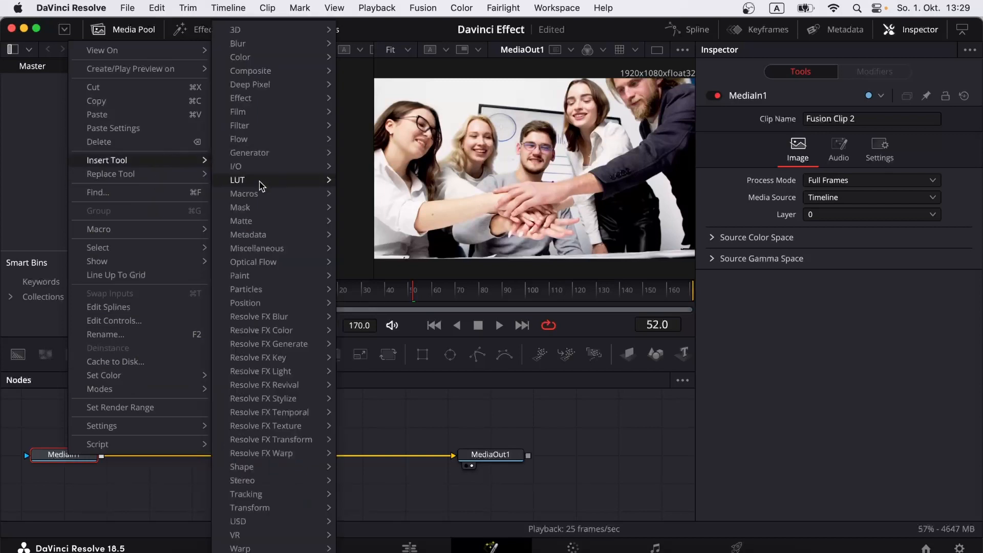
mouse_move(271, 497)
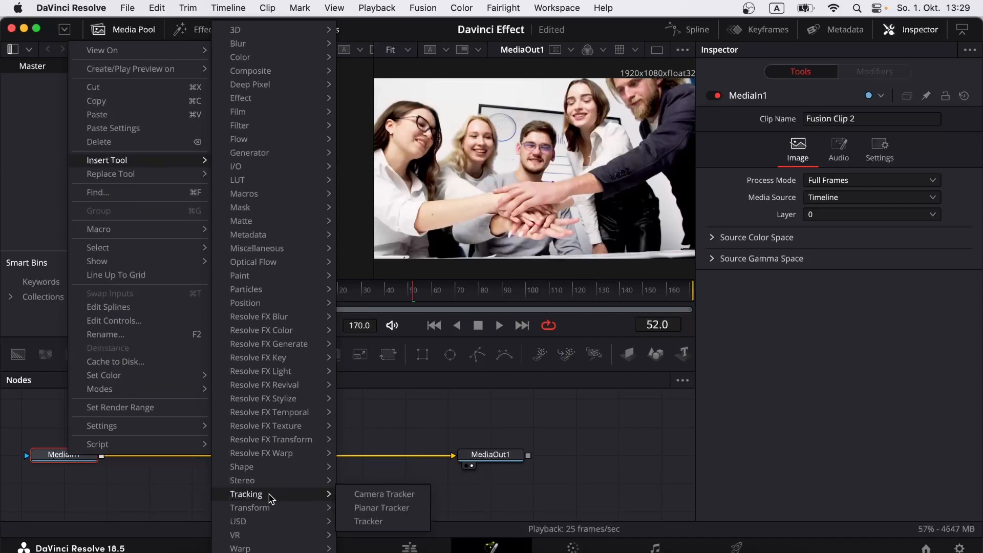
left_click(374, 526)
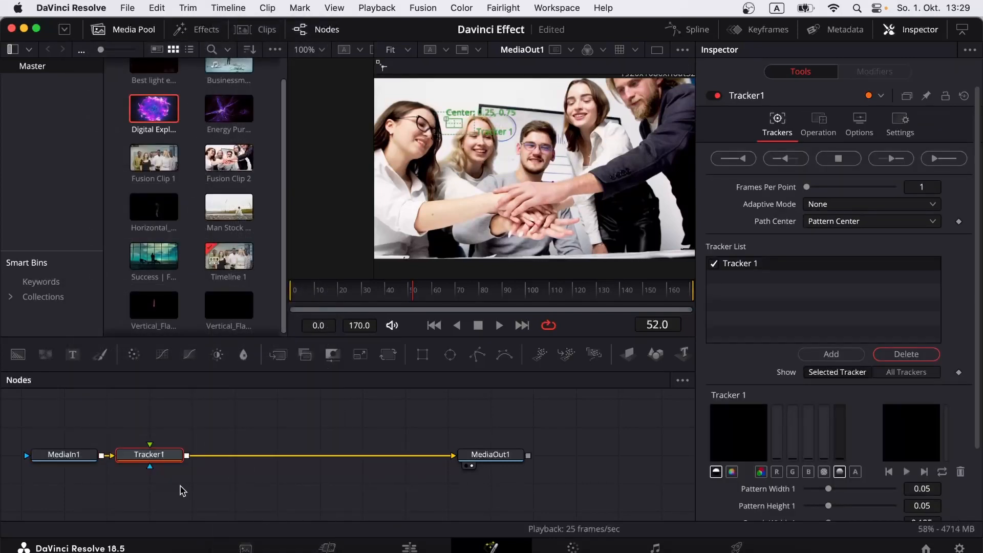
right_click(154, 457)
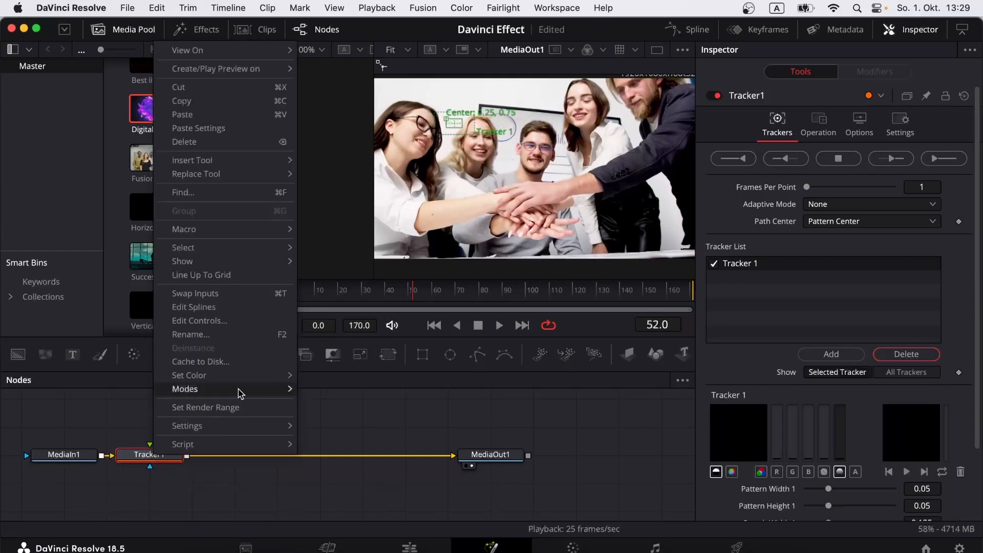
mouse_move(233, 161)
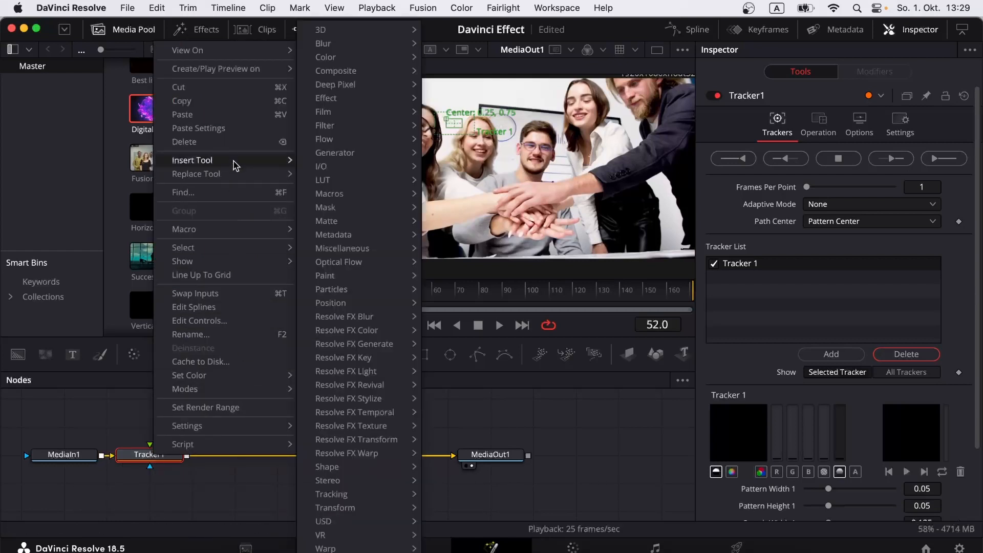
mouse_move(322, 165)
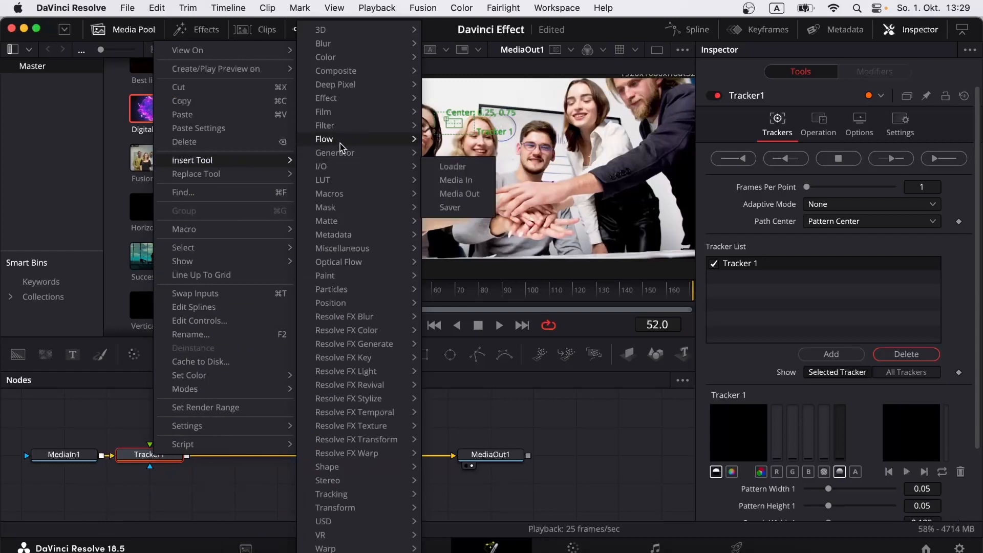
Step: Insert Merge1 after Tracker1 and drag the Energy Purple clip in as MediaIn2
mouse_move(355, 74)
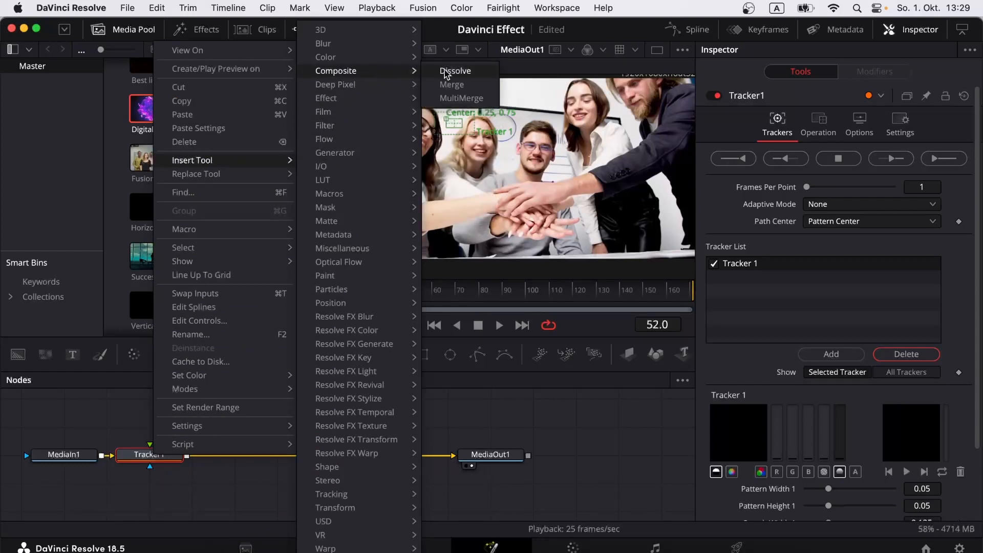
left_click(457, 85)
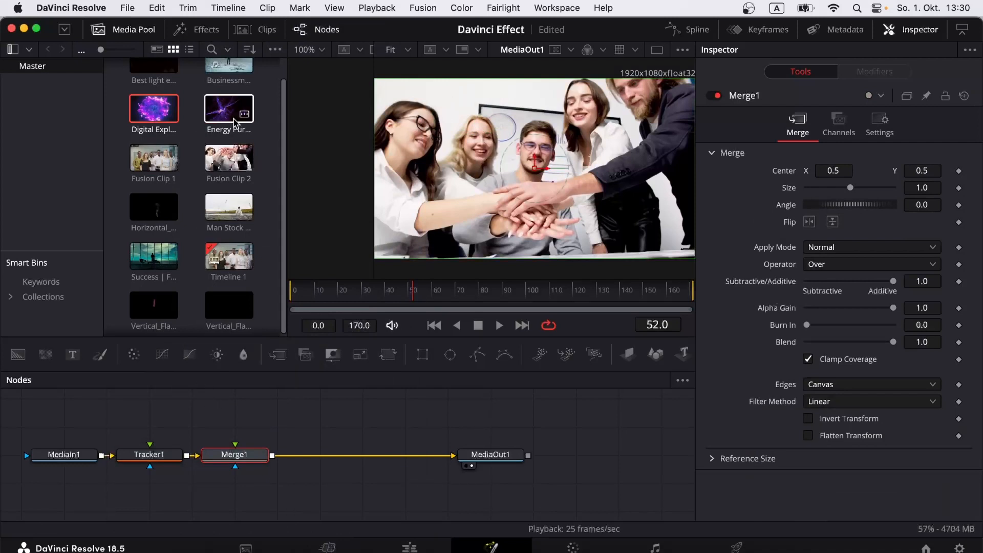
left_click_drag(229, 109, 66, 421)
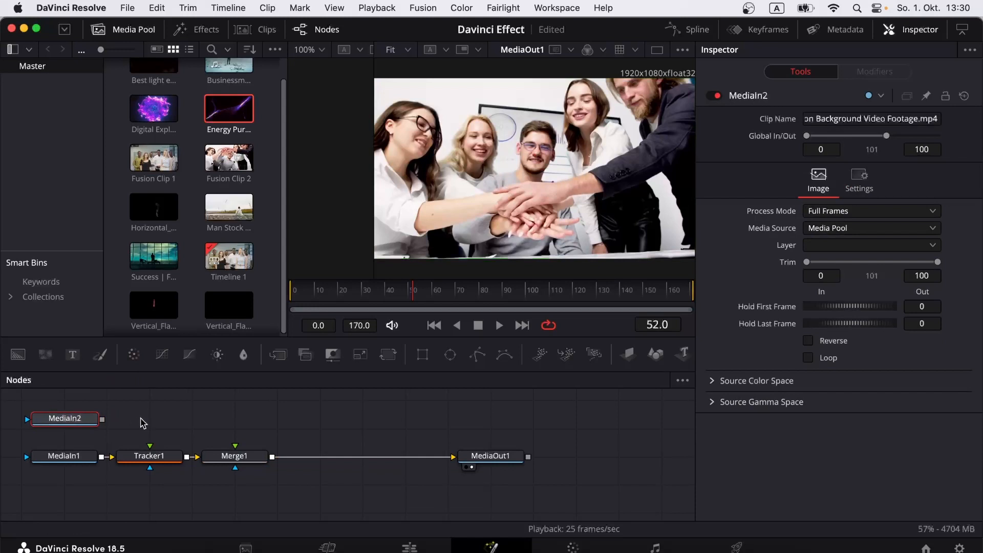
Step: Add a Transform node after MediaIn2 and wire Transform1 into Merge1's foreground input
right_click(89, 424)
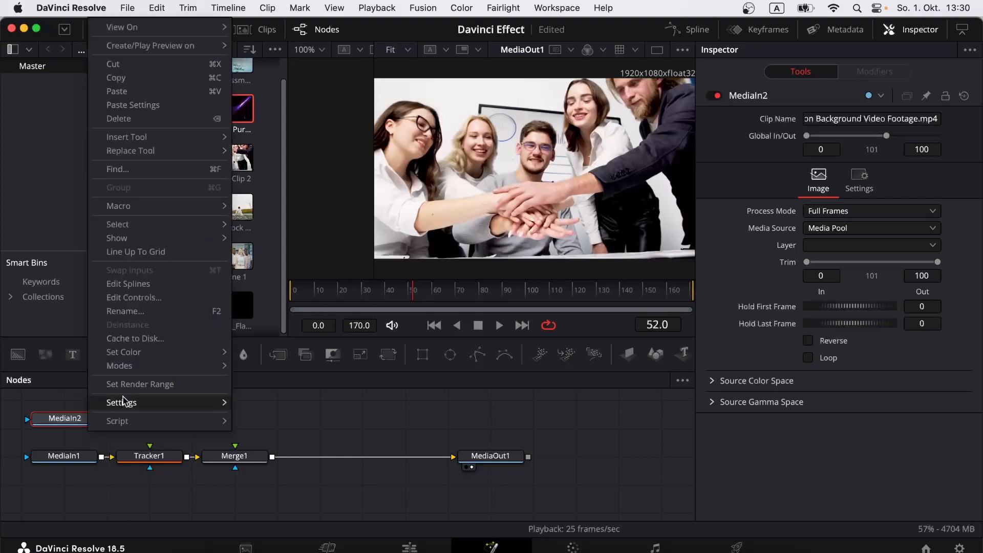
mouse_move(176, 139)
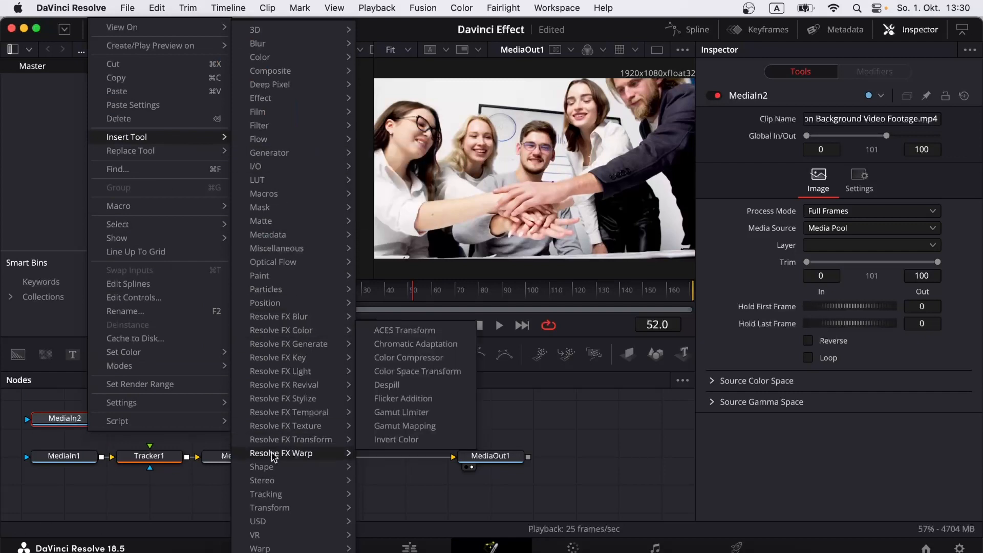
mouse_move(280, 507)
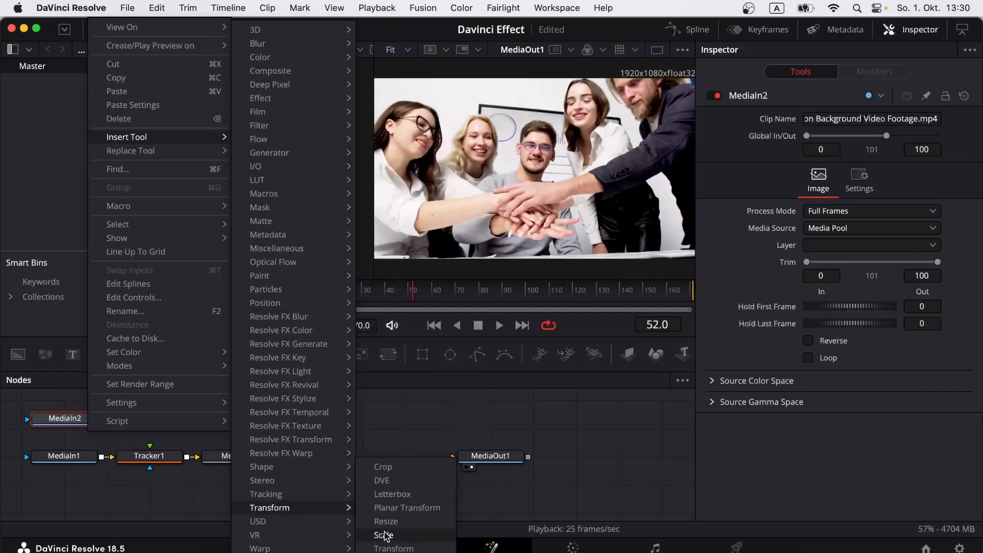
left_click(393, 548)
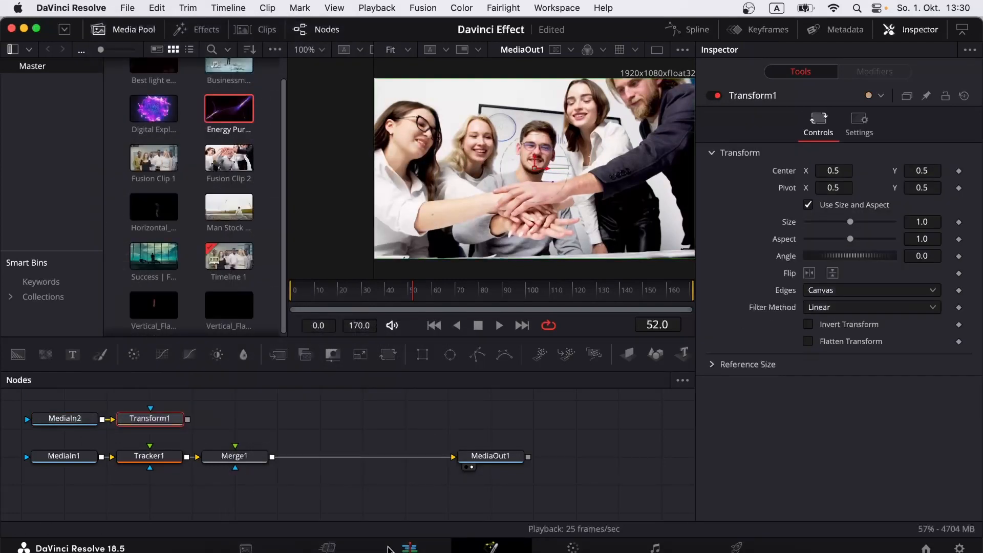
left_click_drag(171, 421, 261, 422)
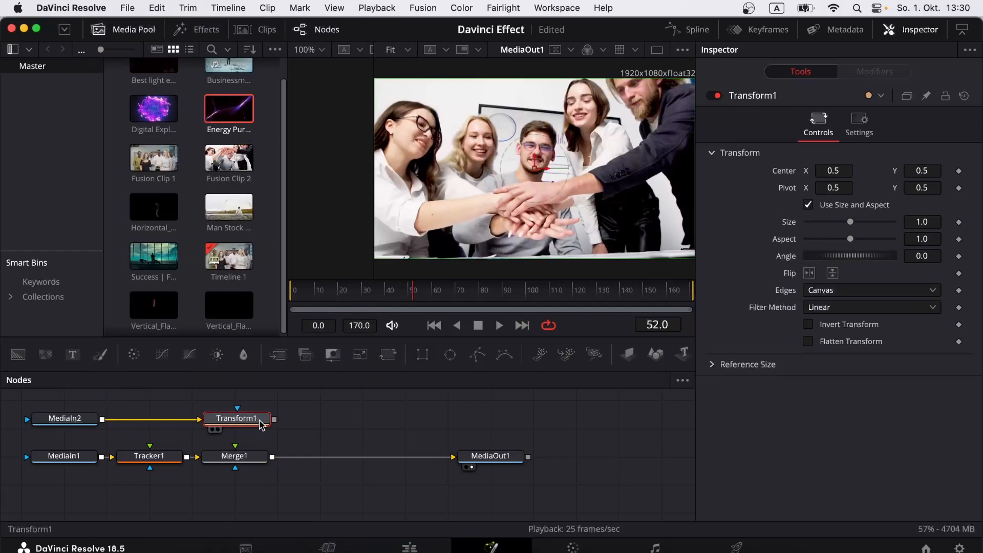
left_click_drag(275, 420, 247, 458)
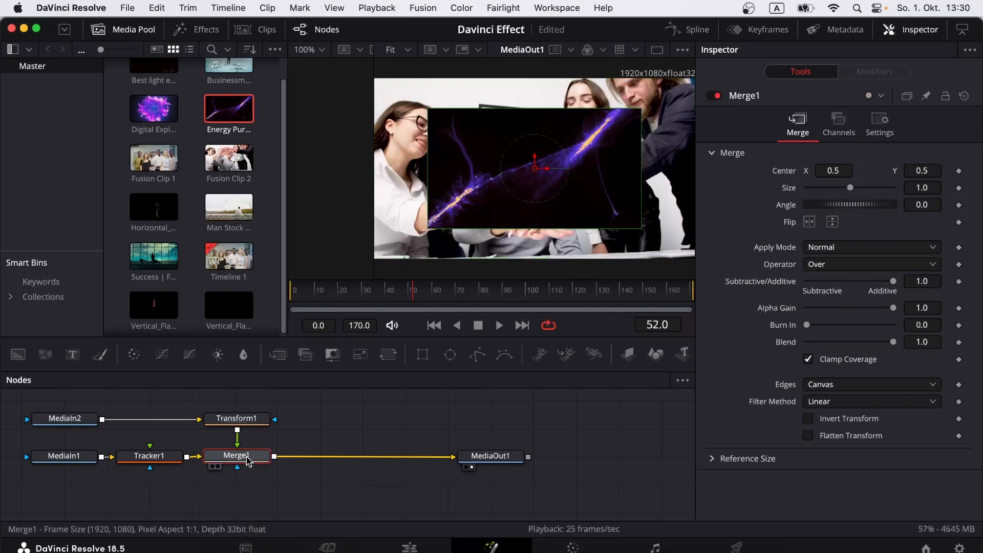
Step: Set Merge1's Apply Mode to Screen and jump back to the first frame
left_click(829, 250)
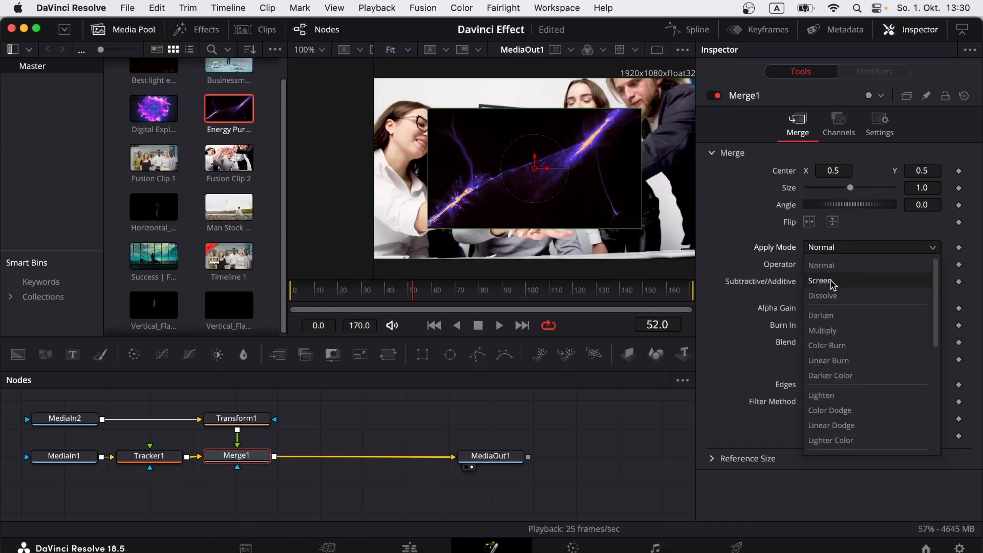
left_click(831, 281)
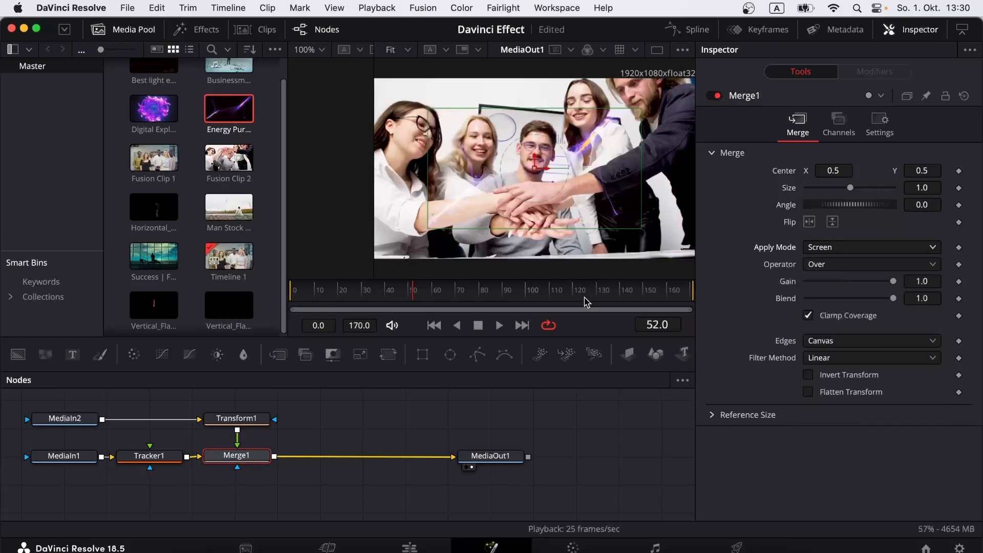
left_click(292, 291)
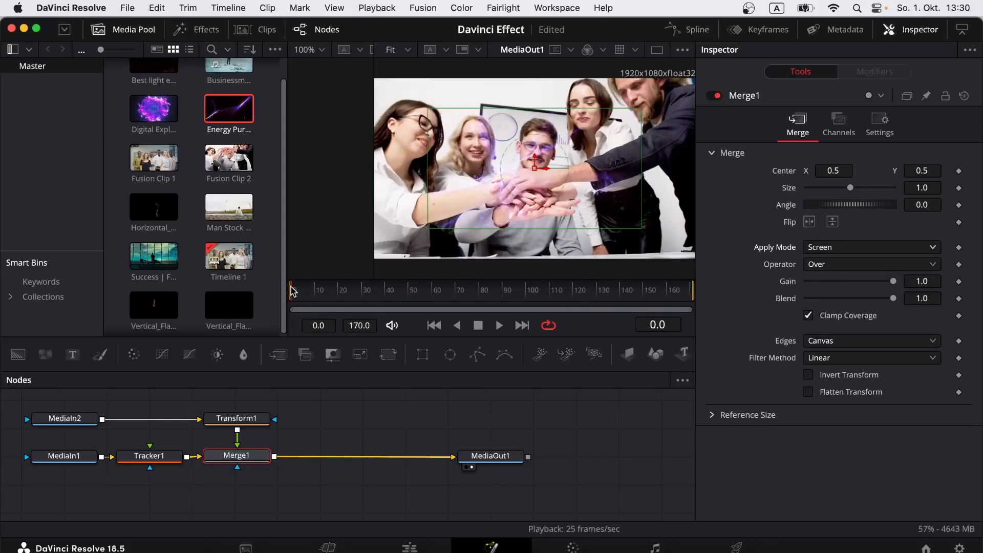
Step: Play and stop the composite a couple of times to preview the energy effect
left_click(499, 327)
left_click(479, 327)
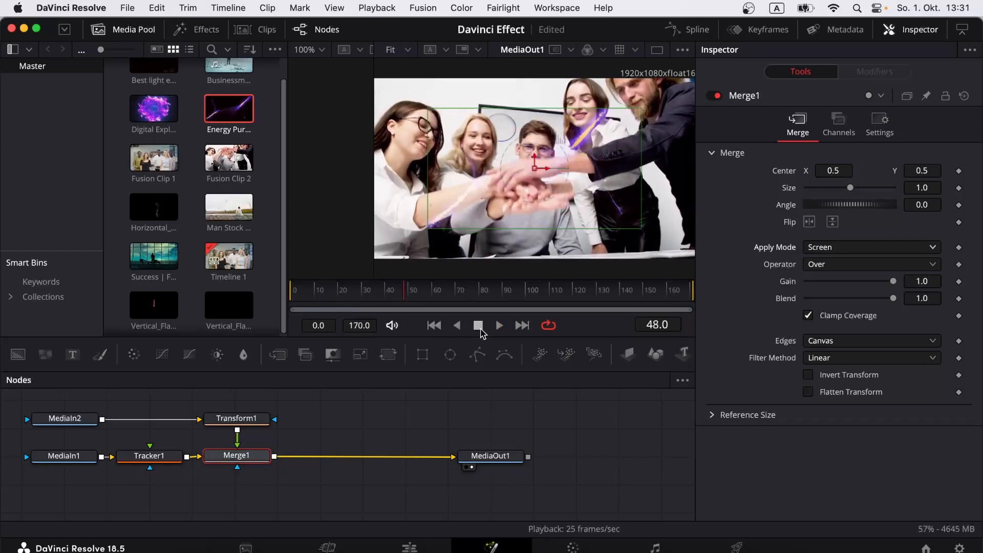
left_click(499, 325)
left_click(480, 328)
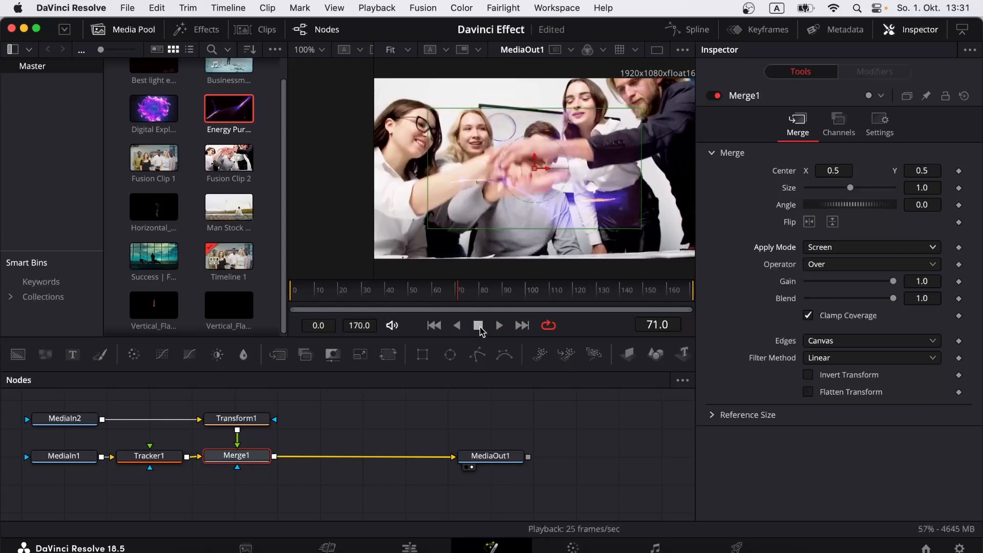
Step: Scrub between frames 50 and 70 on the ruler and select the Transform1 node
left_click(435, 291)
left_click(411, 291)
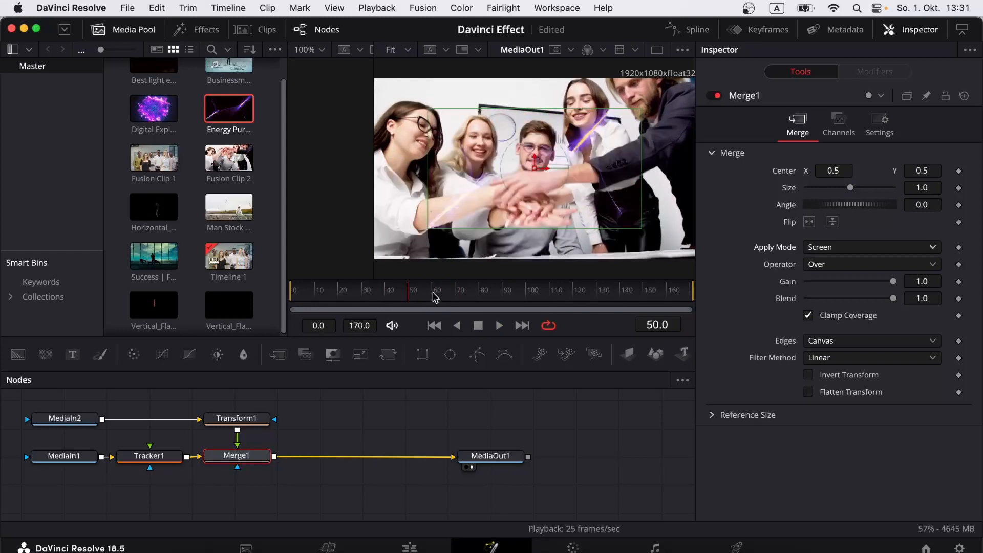
left_click(435, 291)
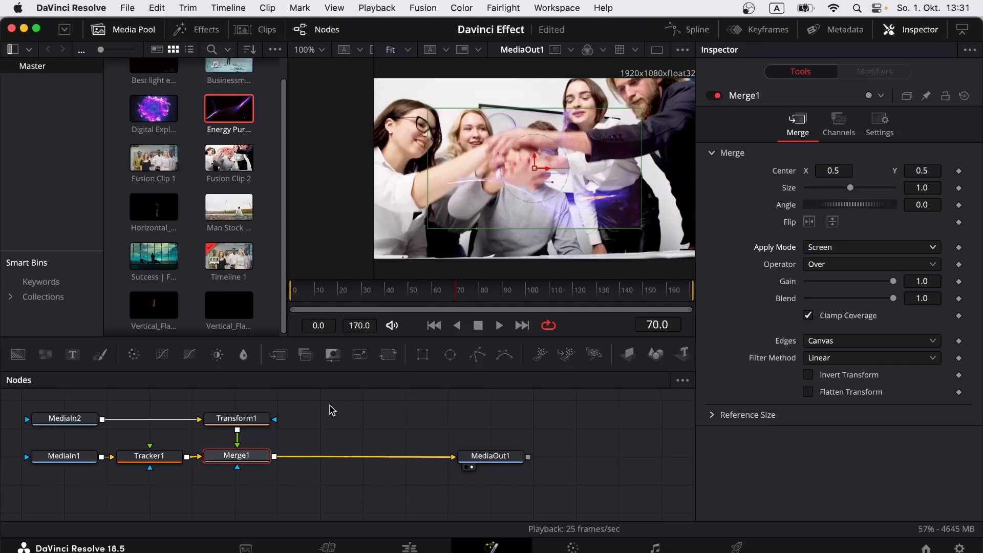
left_click(238, 424)
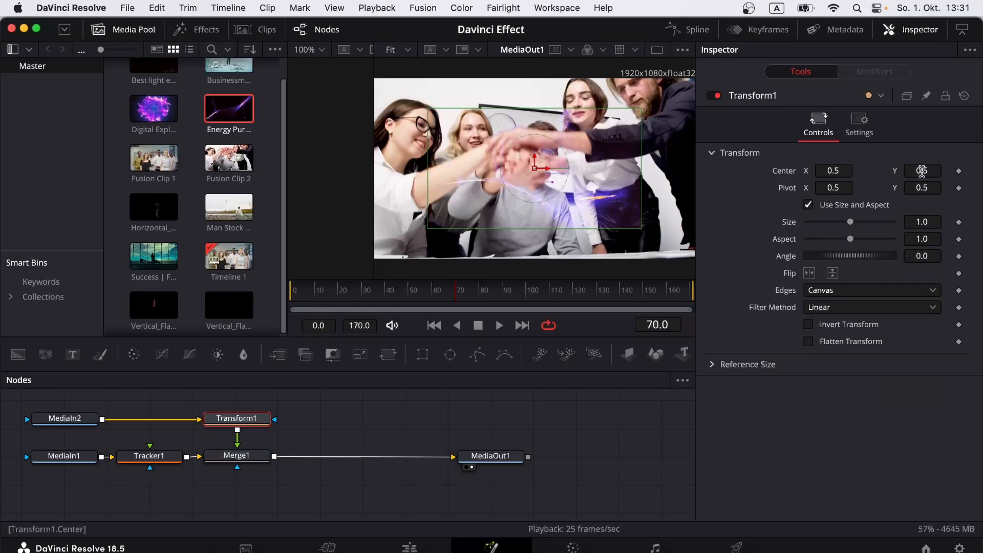
Step: Shift Transform1's center up and left over the hands and add a Center keyframe
left_click_drag(922, 171, 960, 171)
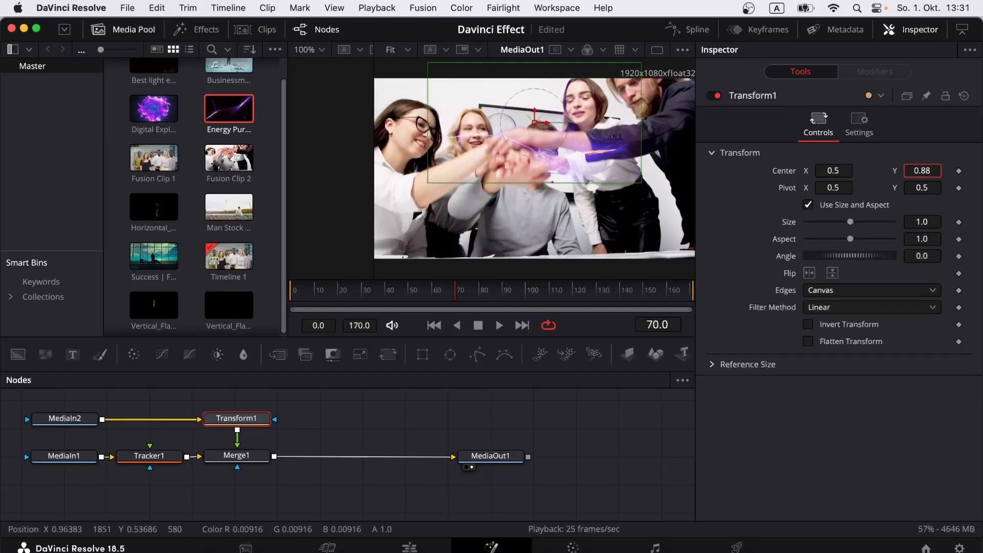
left_click_drag(833, 171, 813, 171)
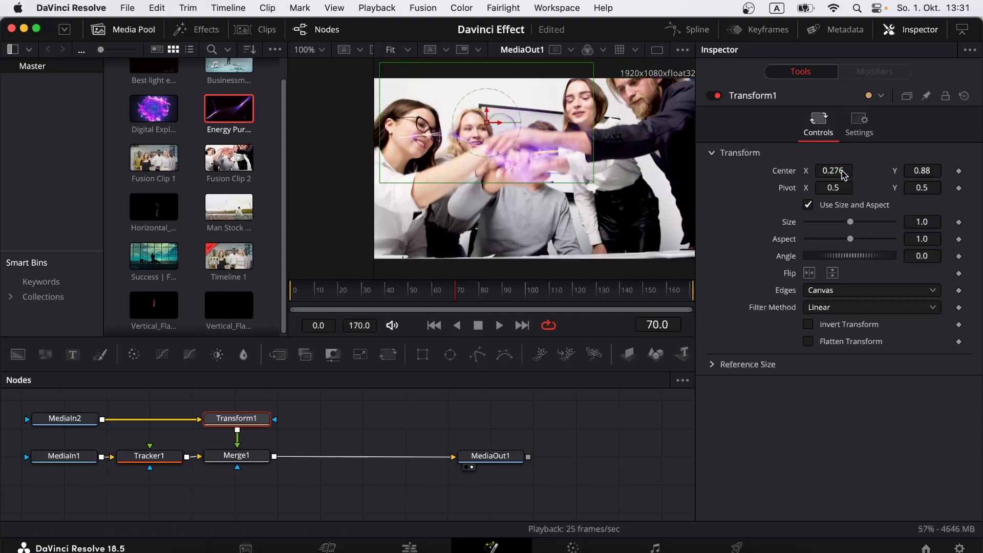
left_click(958, 172)
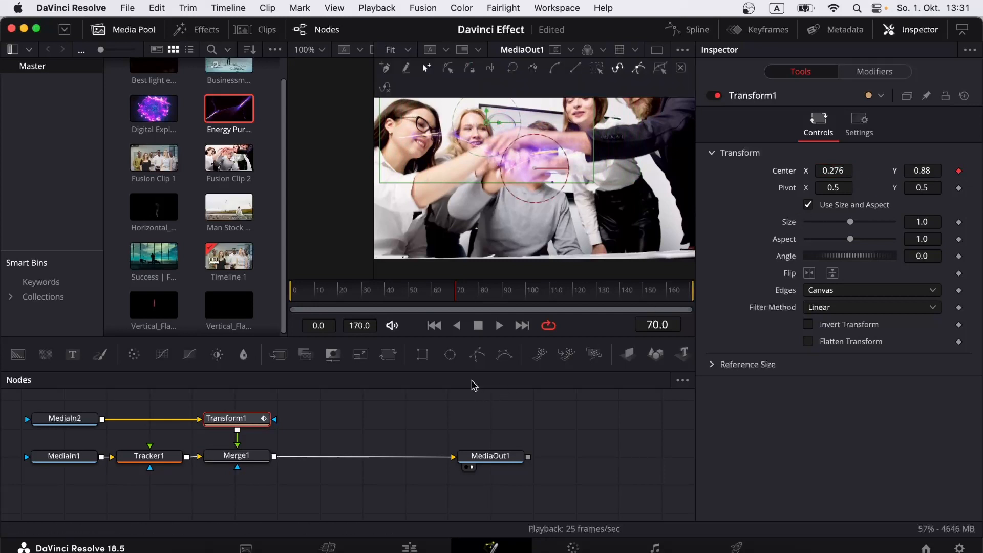
Step: At frame 79, set Transform1's center to X 0.402, Y 0.521 over the joined hands
left_click(479, 295)
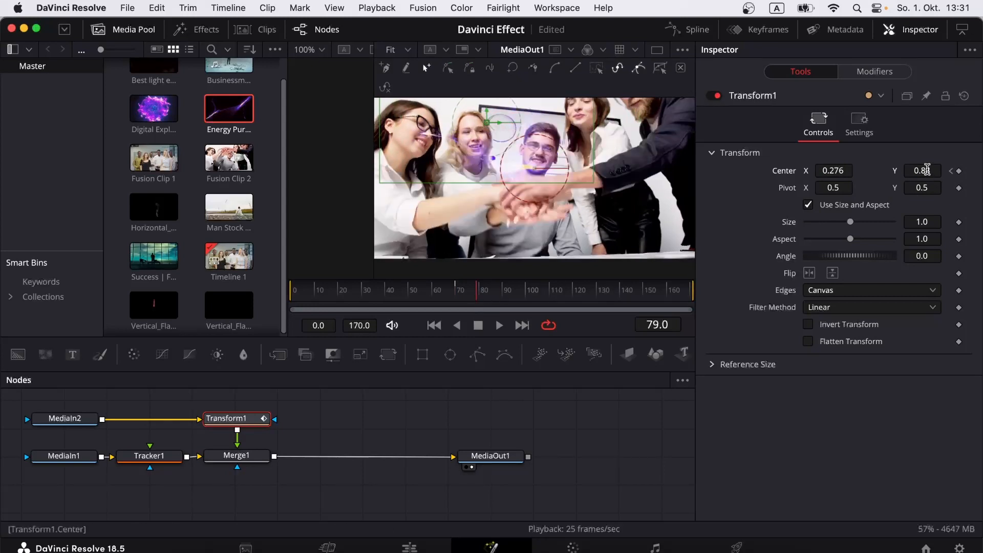
left_click_drag(923, 169, 760, 168)
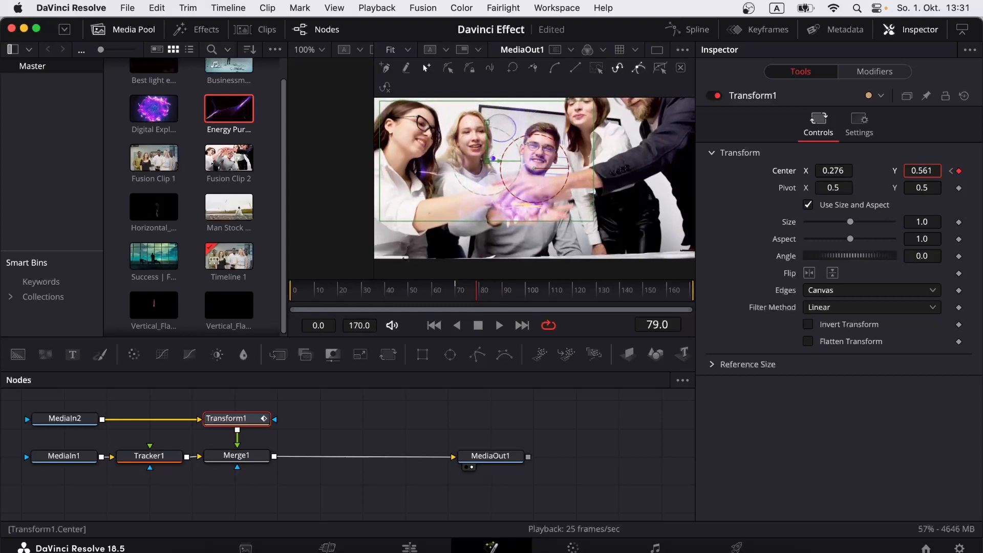
left_click_drag(832, 171, 846, 170)
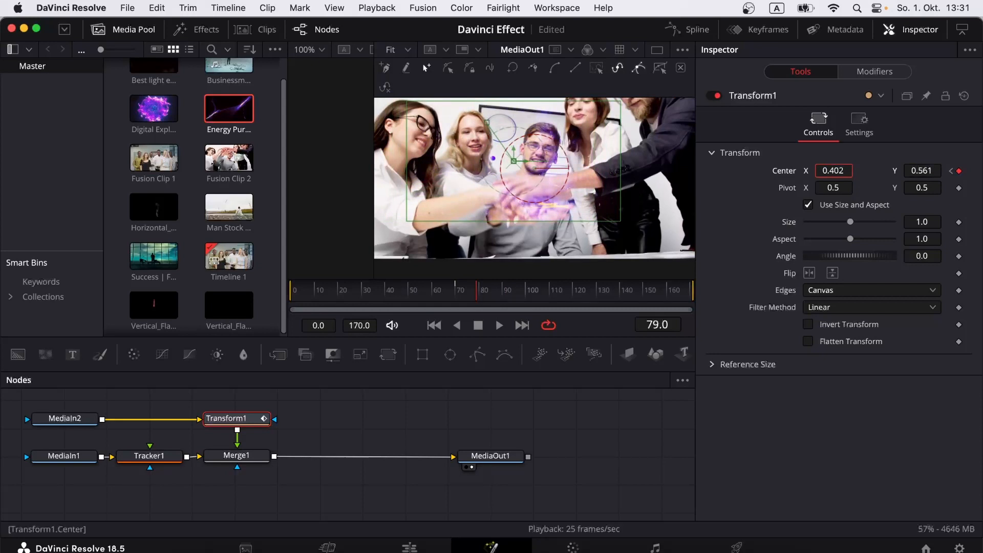
left_click_drag(919, 168, 900, 169)
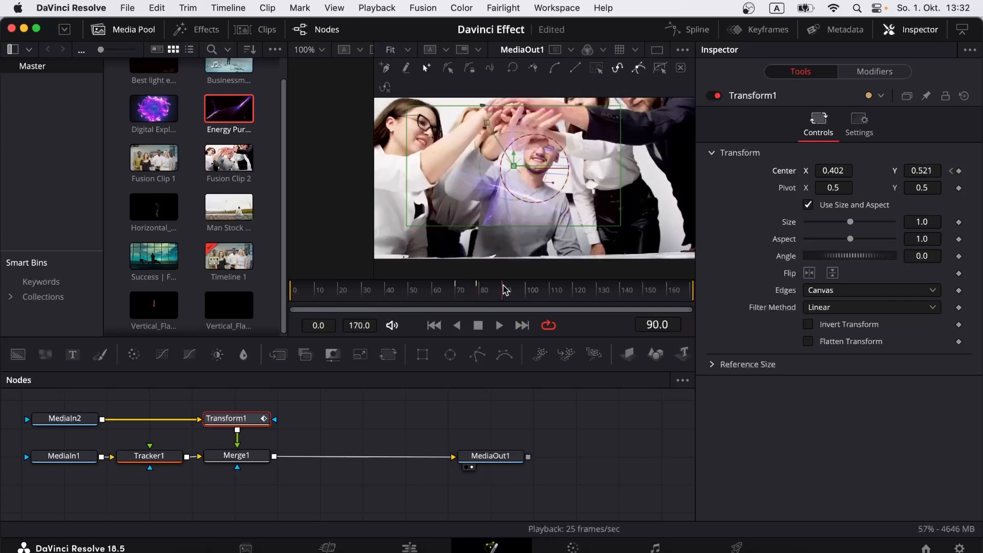
Step: Keyframe Transform1's center at frames 90 and 97 to keep the energy on the hands
left_click_drag(919, 169, 982, 169)
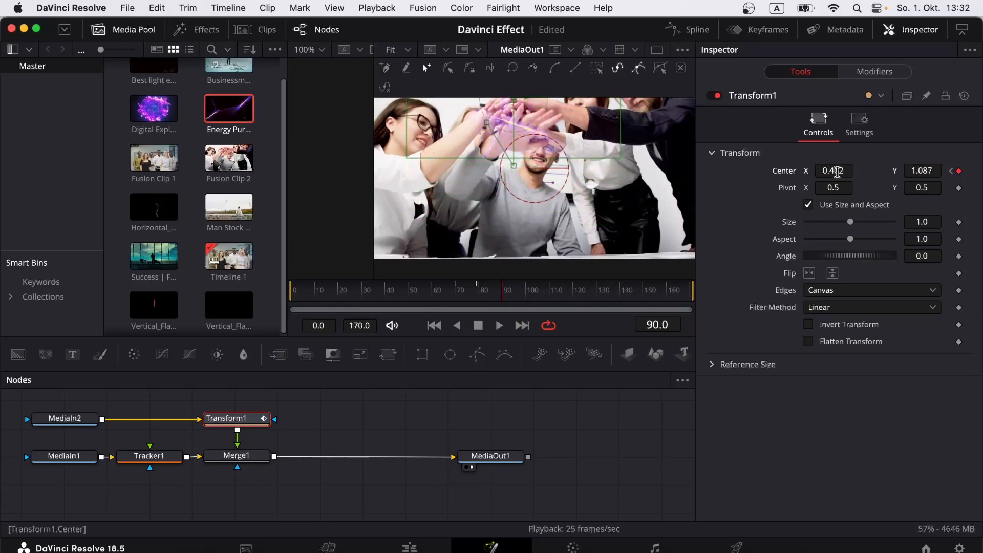
left_click_drag(836, 171, 821, 171)
left_click_drag(916, 172, 923, 172)
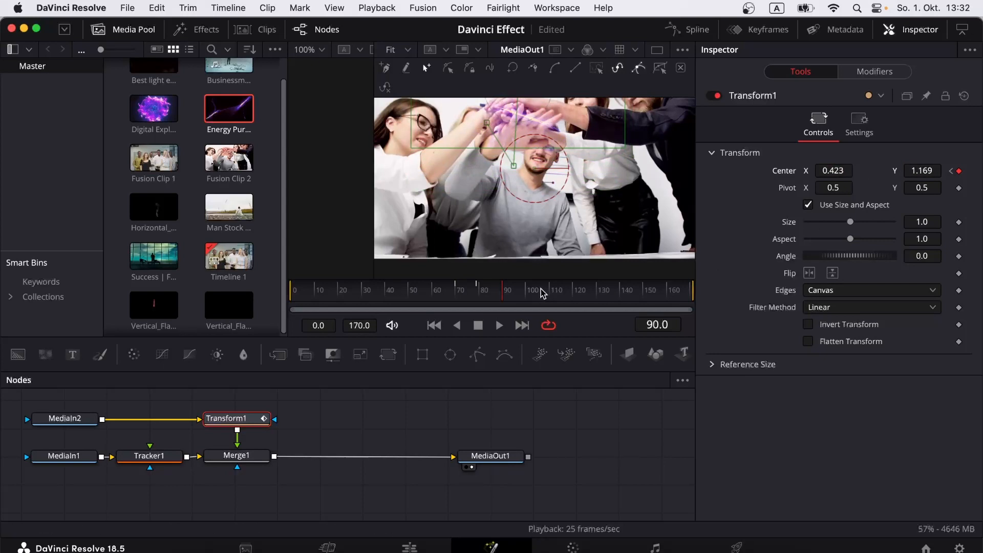
left_click(528, 289)
left_click(512, 290)
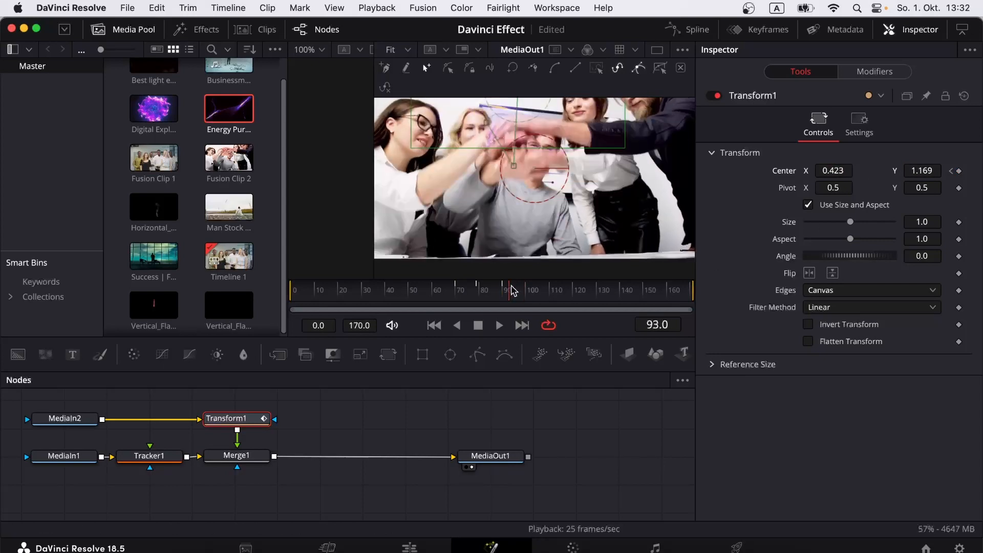
left_click(519, 290)
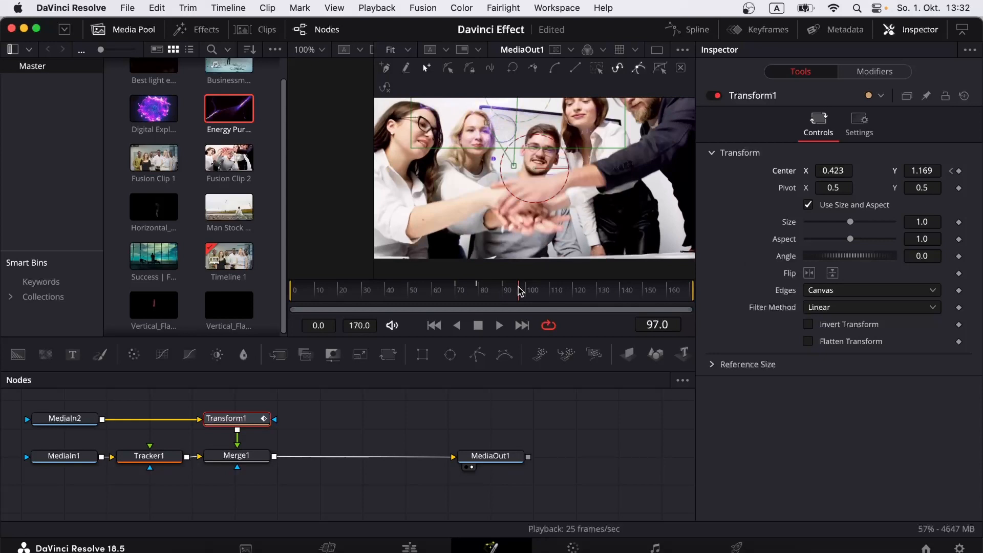
left_click(519, 291)
left_click_drag(919, 171, 848, 171)
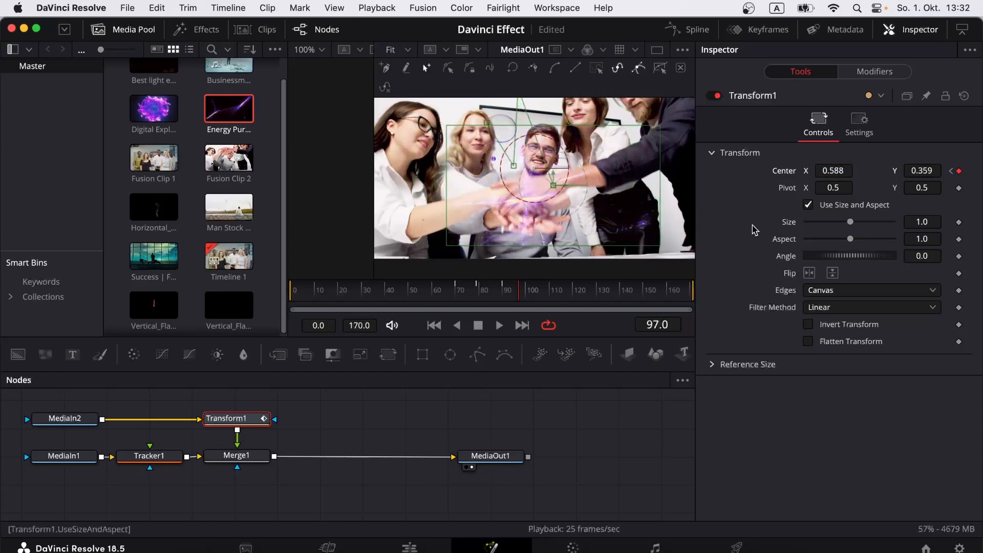
Step: Keyframe the center at frame 100 (X 0.593, Y 0.326), then go to the Edit page
left_click(523, 288)
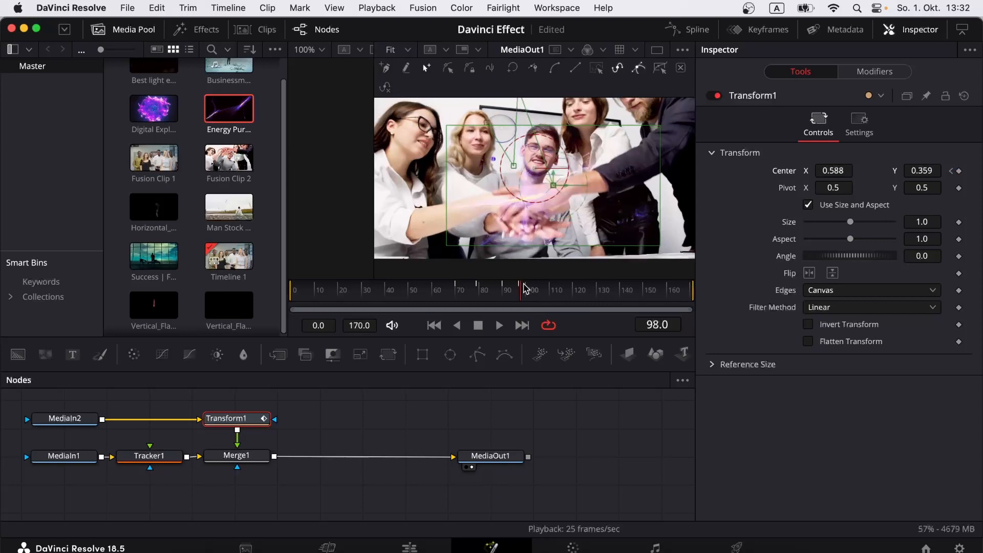
left_click(526, 289)
left_click(527, 289)
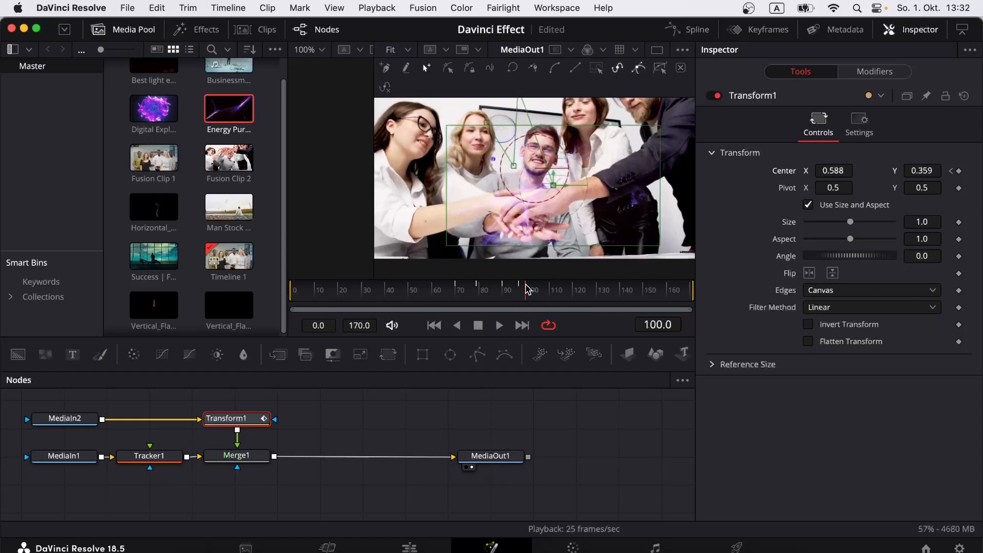
left_click(530, 289)
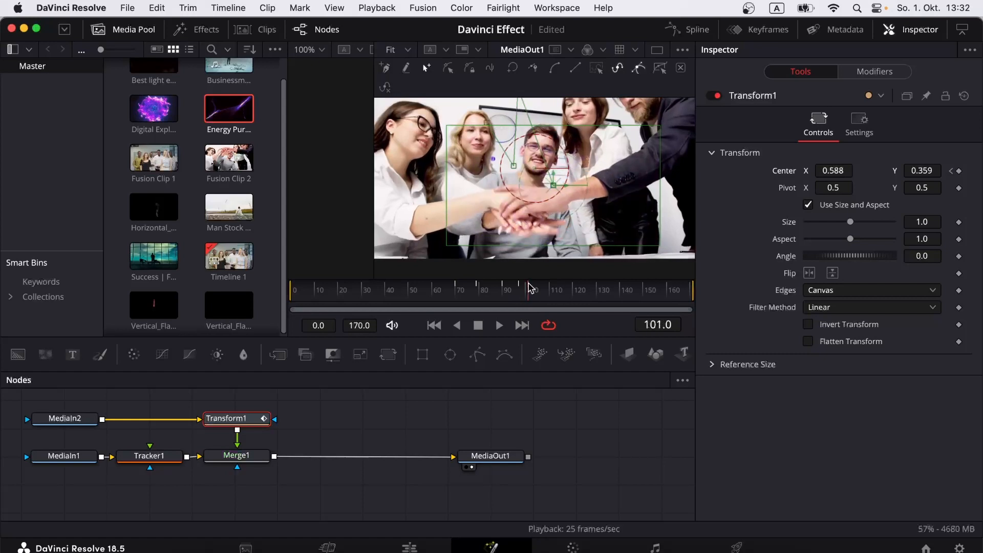
left_click(527, 289)
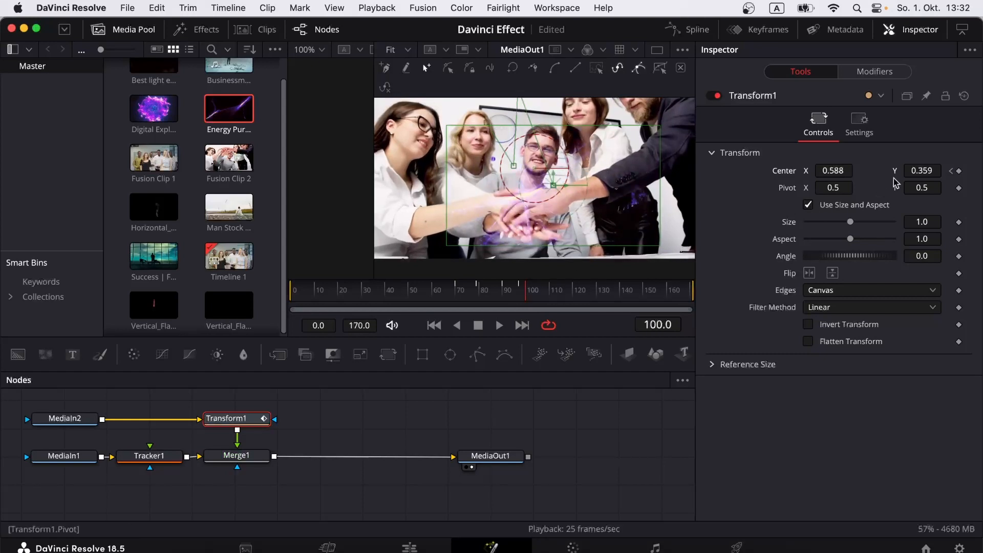
left_click_drag(917, 171, 833, 170)
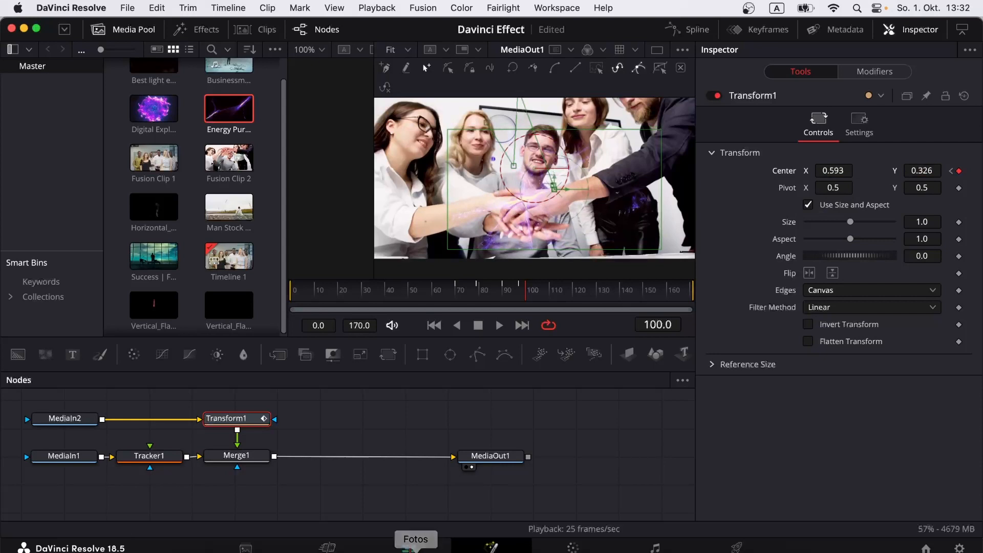
left_click(409, 547)
Step: Blade Fusion Clip 2 at 01:00:06:24 and delete the section after the cut
left_click(451, 321)
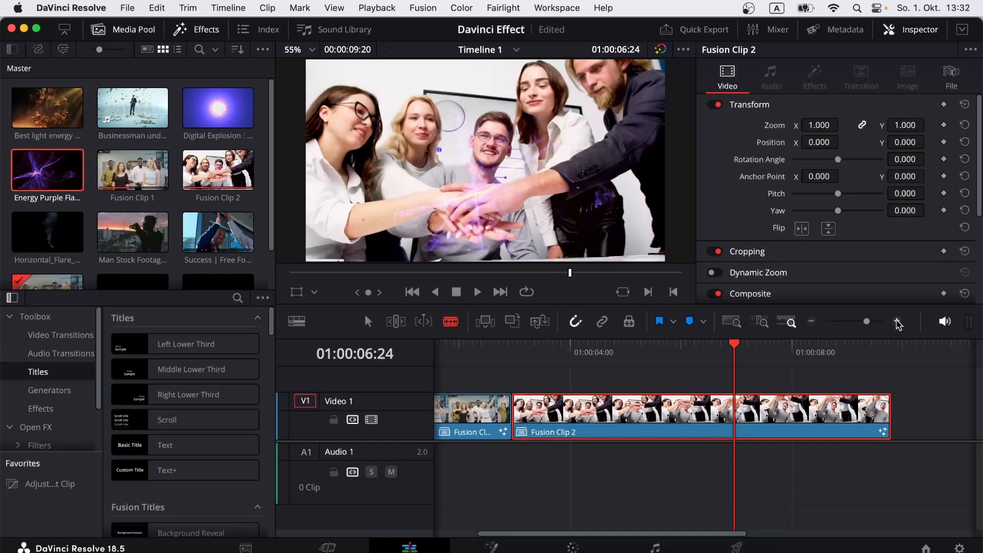
left_click(897, 322)
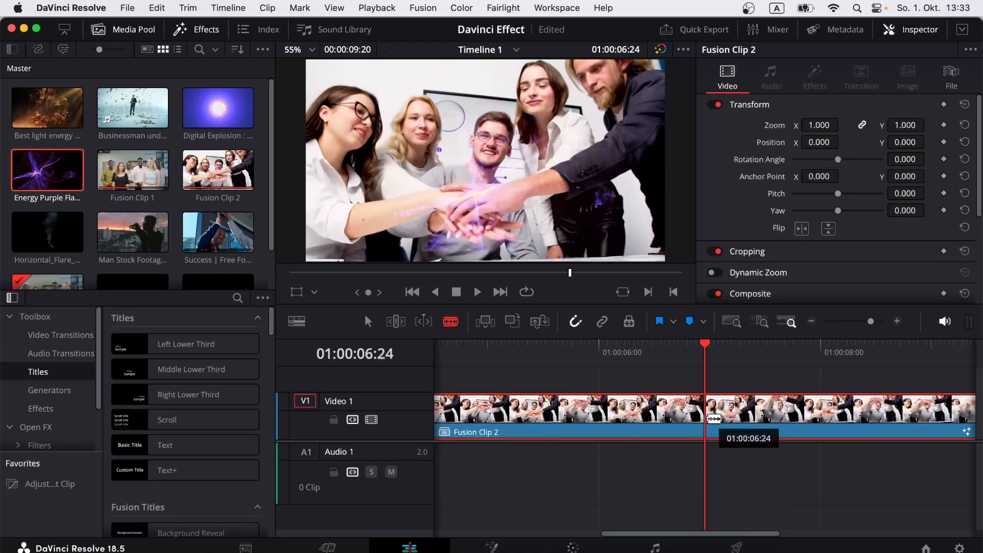
left_click(714, 418)
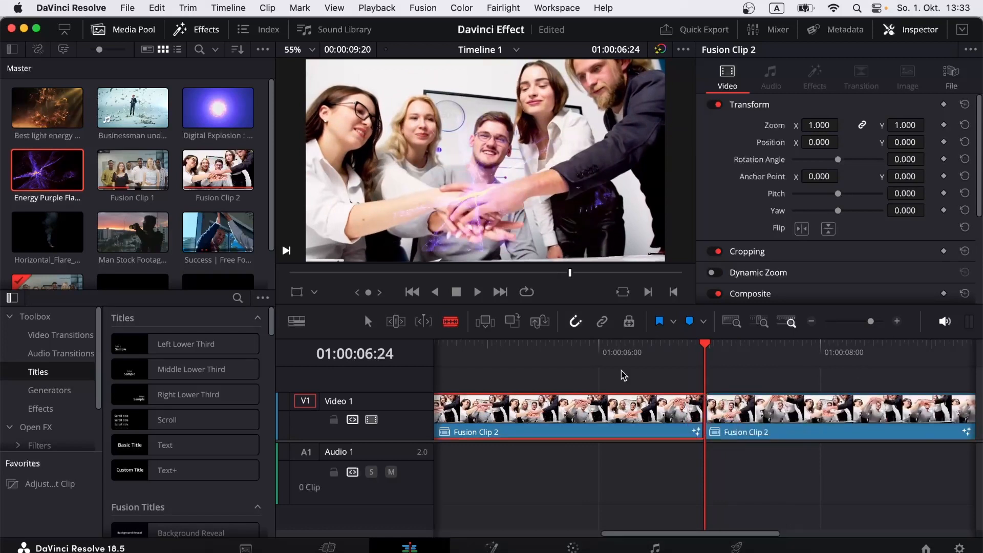
left_click(368, 323)
left_click(763, 422)
right_click(763, 422)
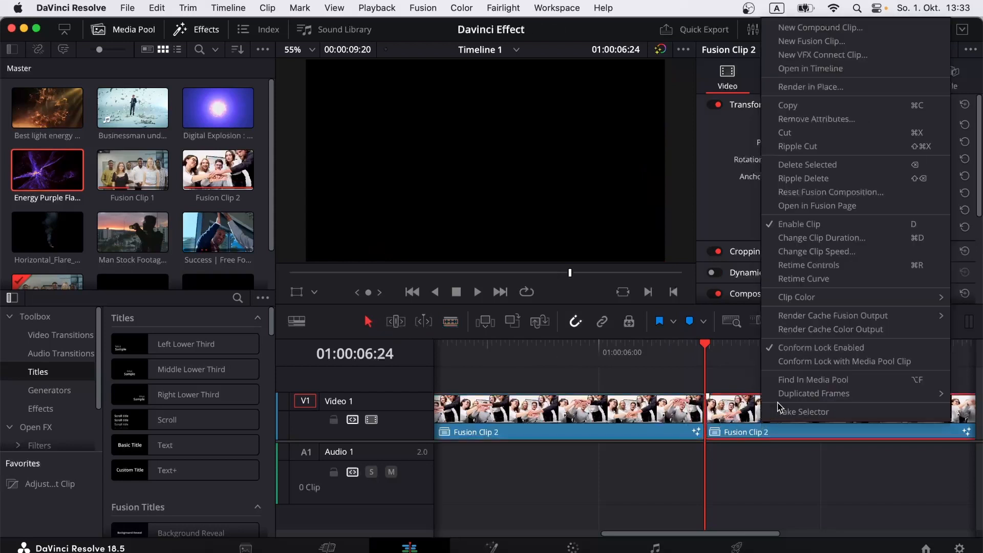
left_click(840, 169)
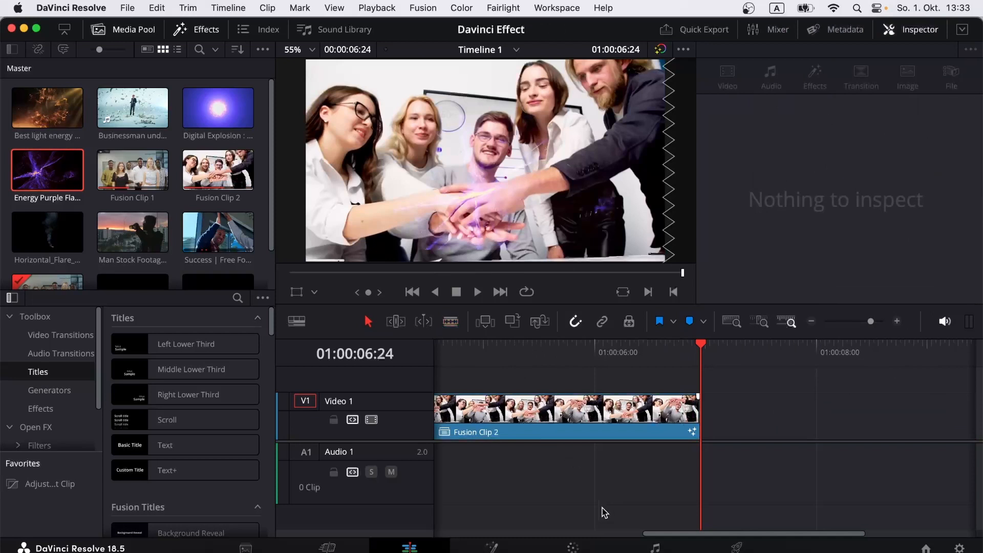
Step: Return to the Fusion page for Fusion Clip 2 and go to frame 0
left_click(491, 546)
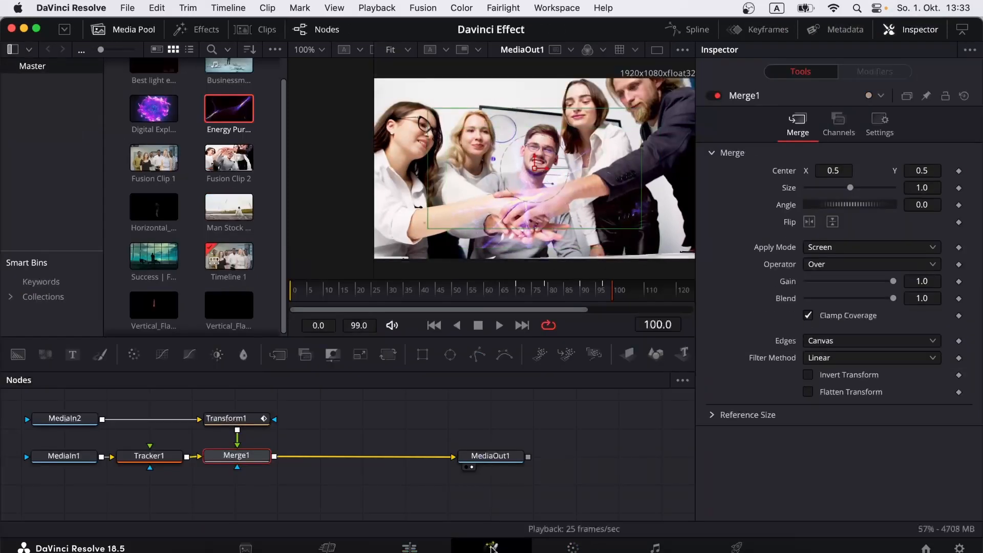
left_click(291, 290)
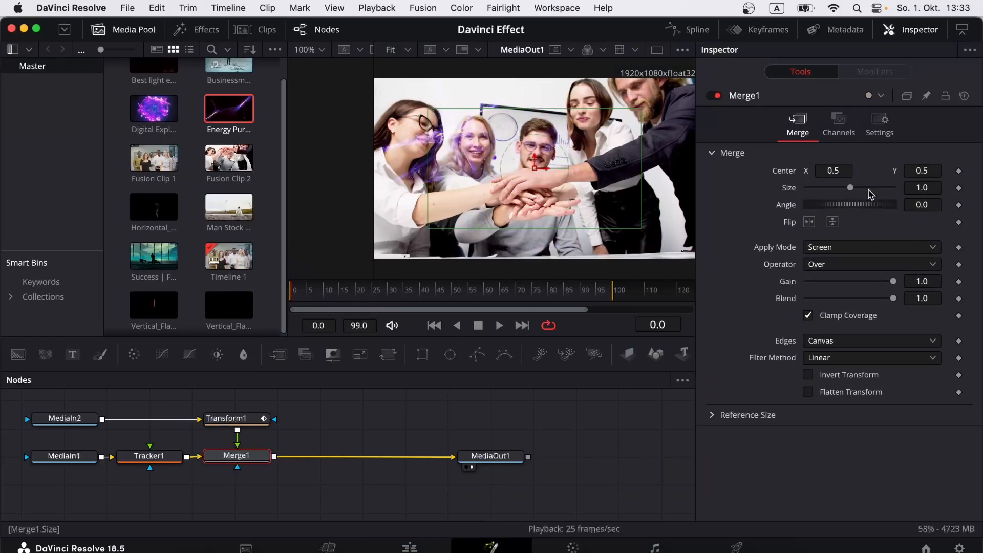
Step: Keyframe Transform1's center at frames 0, 5 and 10 so the energy sits on the hands
left_click(248, 423)
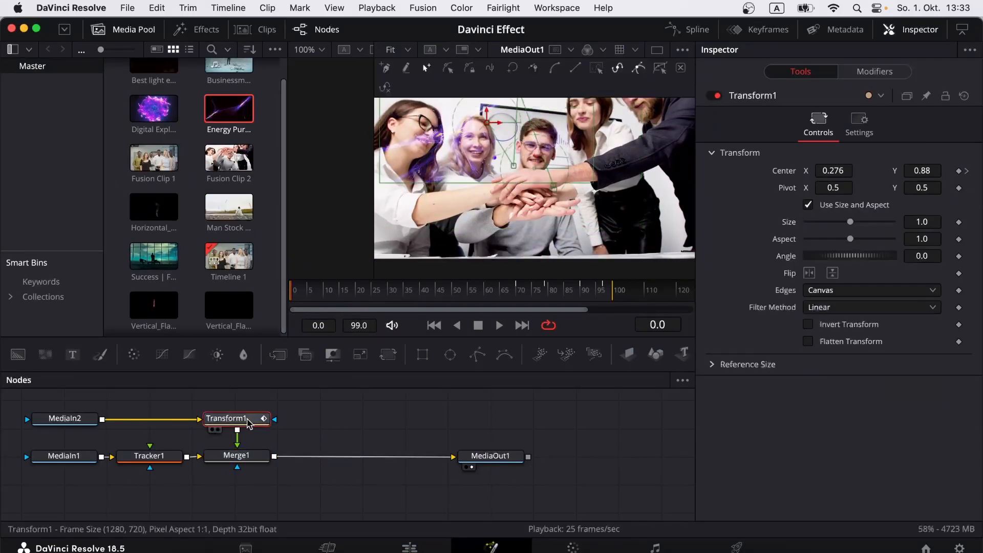
left_click_drag(920, 169, 603, 197)
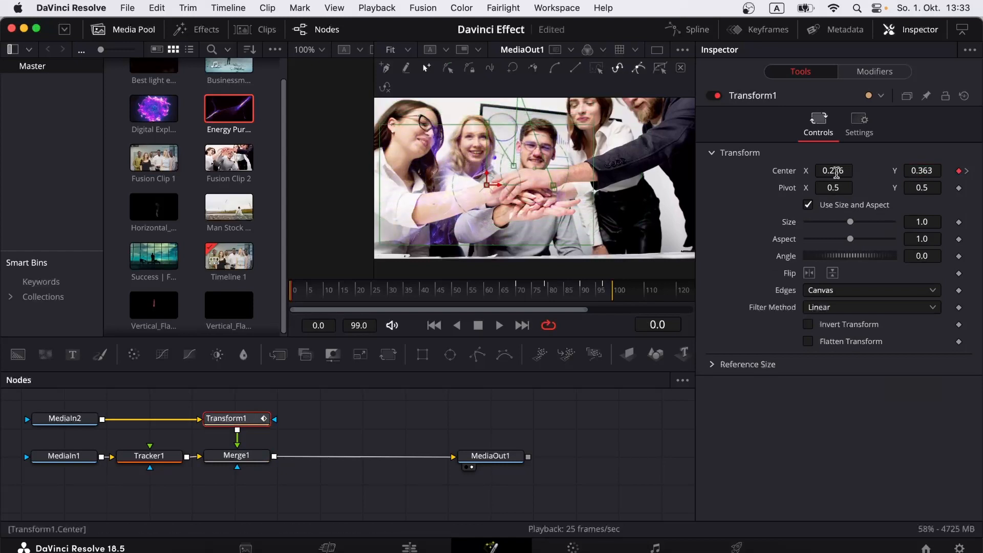
left_click_drag(828, 172, 982, 172)
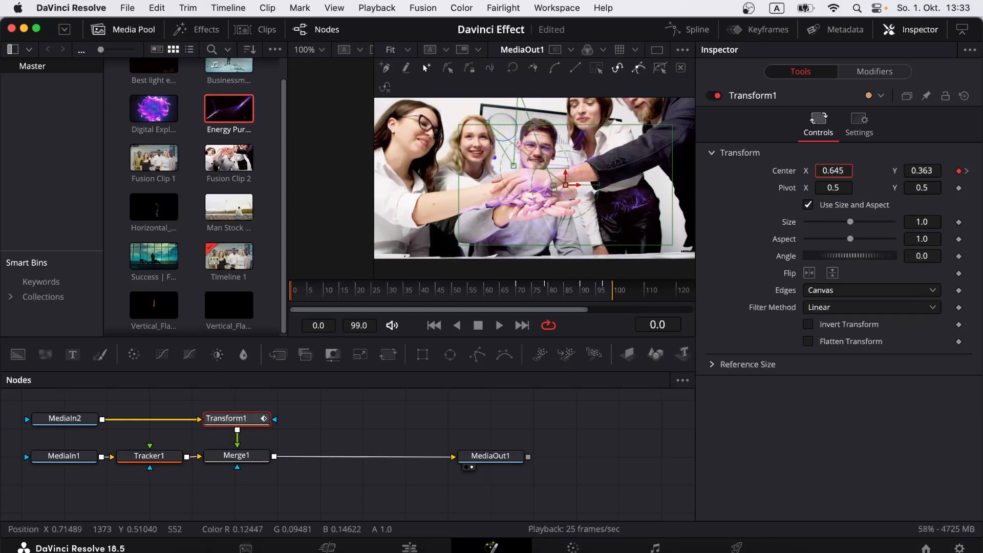
left_click(309, 291)
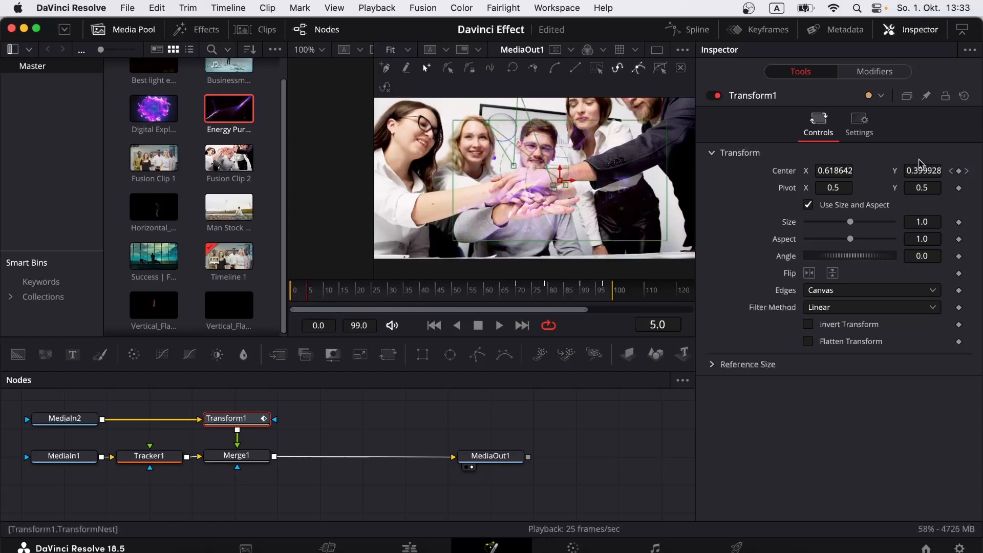
left_click_drag(919, 169, 947, 171)
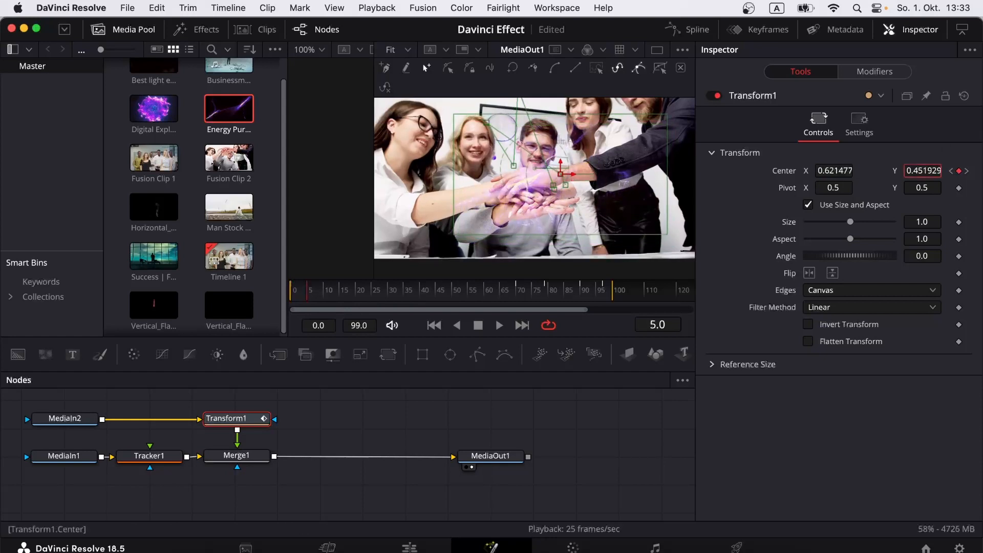
left_click(325, 288)
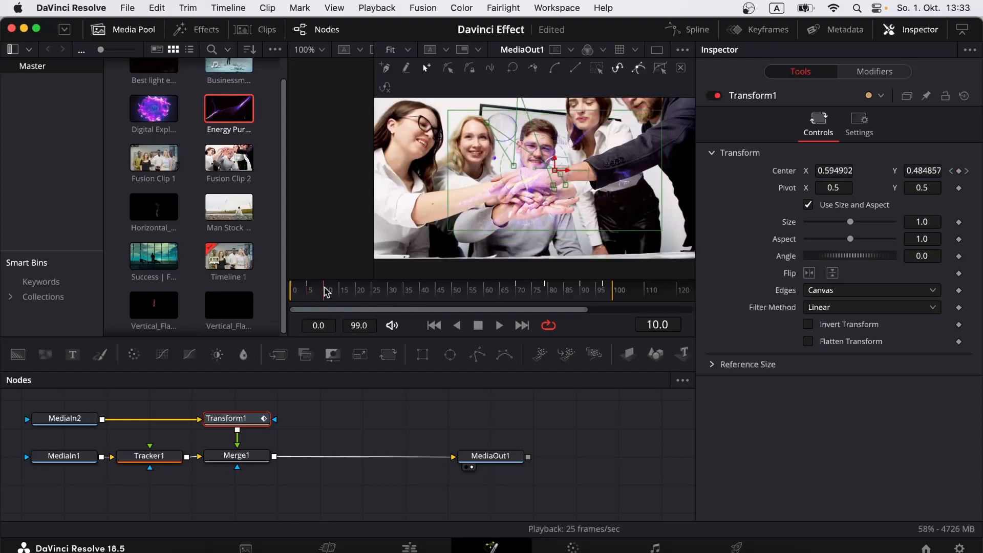
left_click_drag(936, 170, 904, 170)
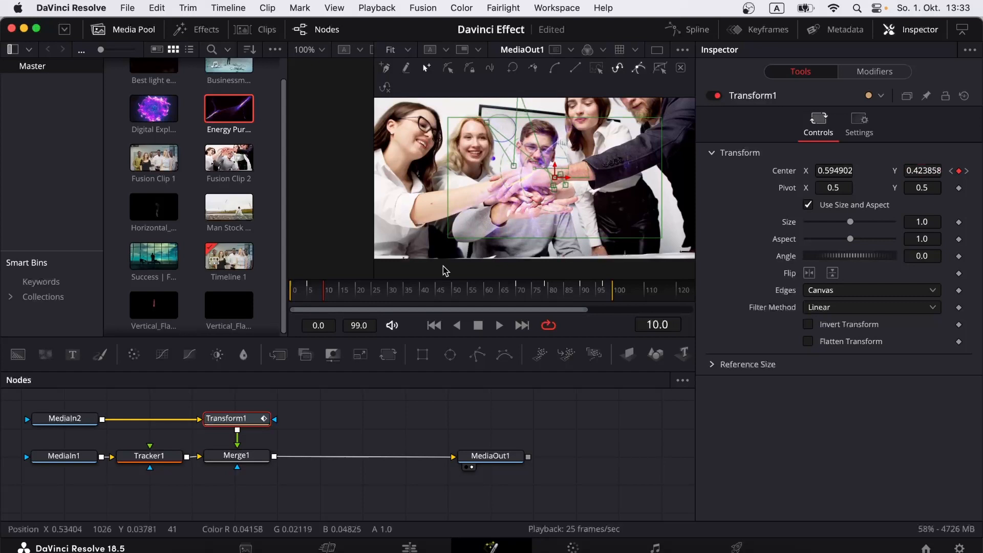
Step: Keyframe the energy's center at frames 15, 20 and 25 to follow the hands
left_click_drag(337, 288, 339, 290)
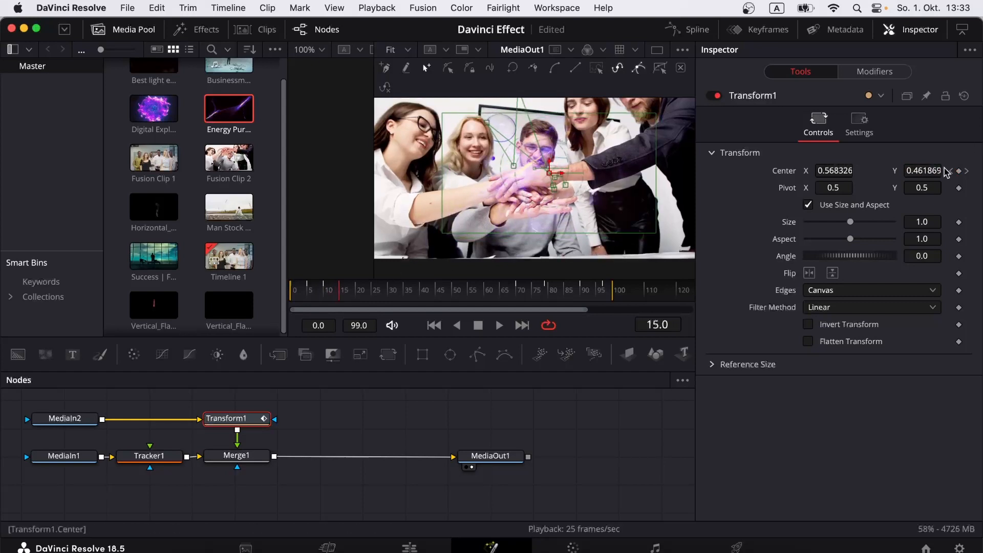
left_click_drag(930, 171, 941, 171)
left_click_drag(549, 179, 550, 188)
left_click(357, 289)
left_click_drag(931, 174, 896, 173)
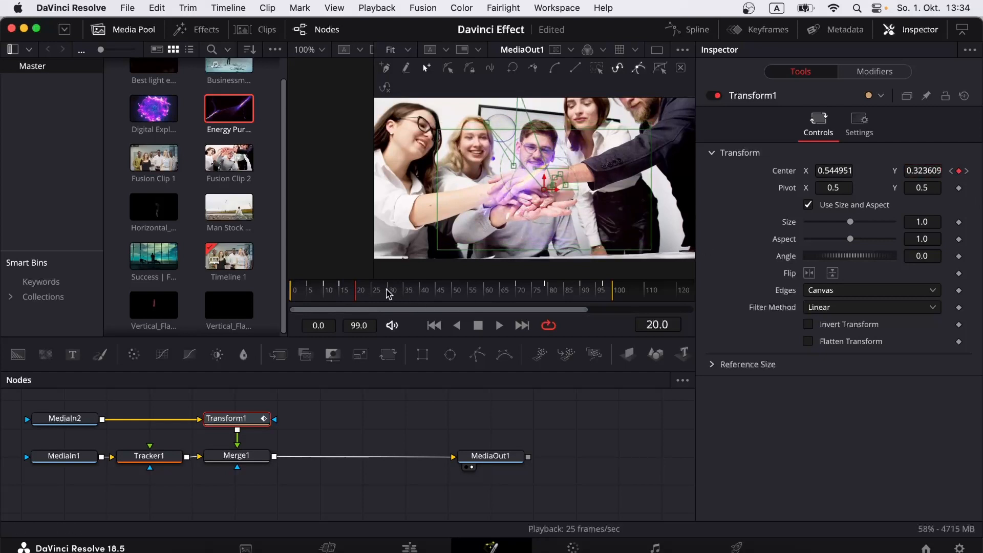
left_click(370, 287)
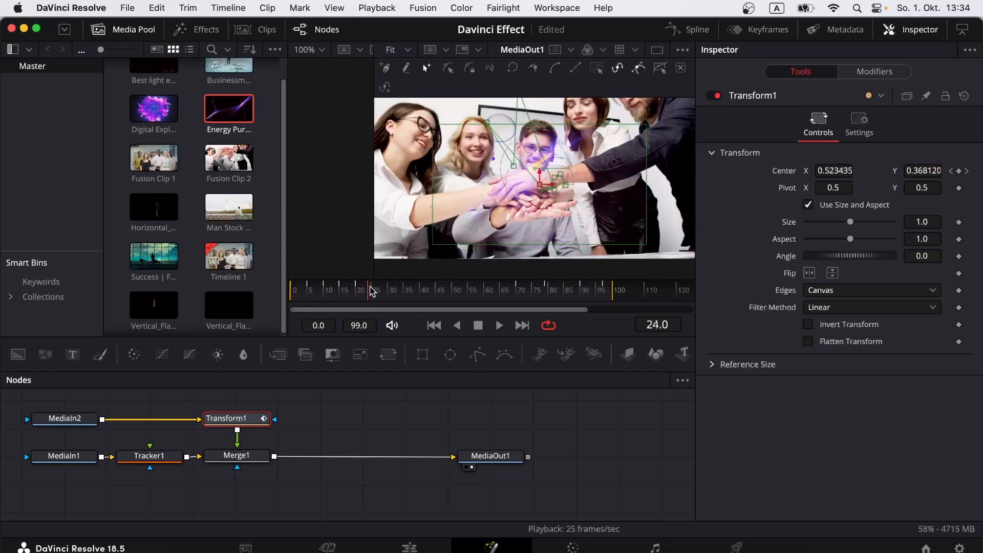
left_click(373, 290)
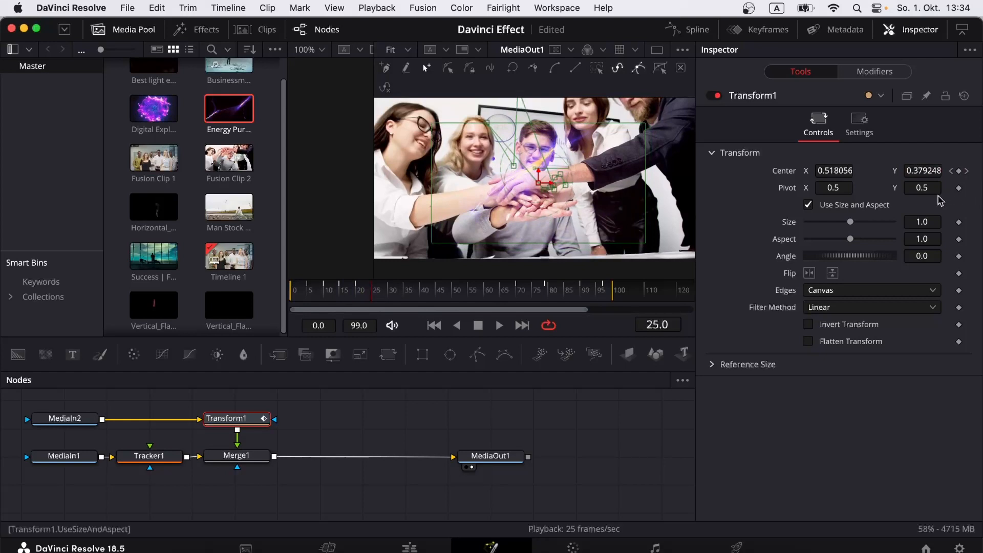
left_click_drag(929, 171, 878, 171)
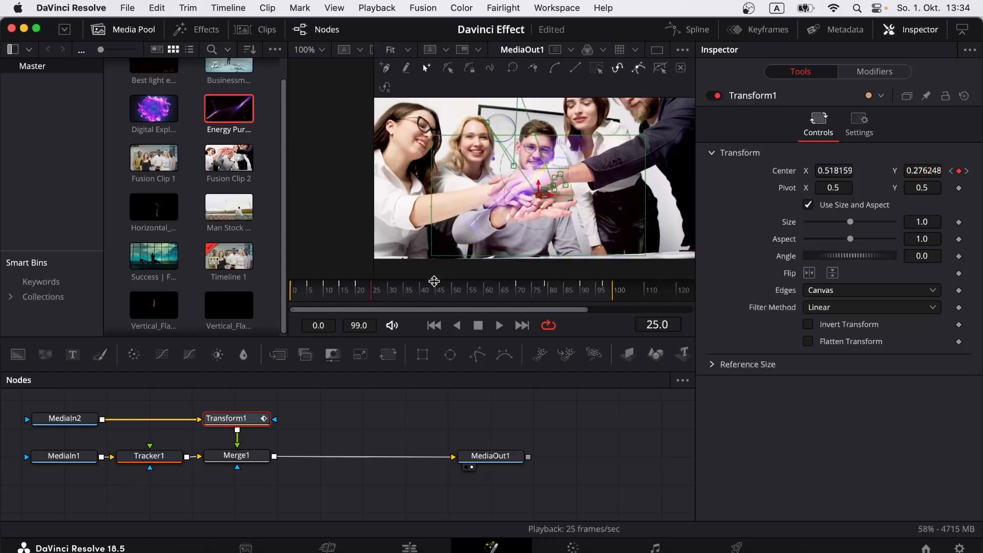
Step: Keyframe the center at frames 35 and 30 (X 0.456, Y 0.335) on the hands
left_click(389, 290)
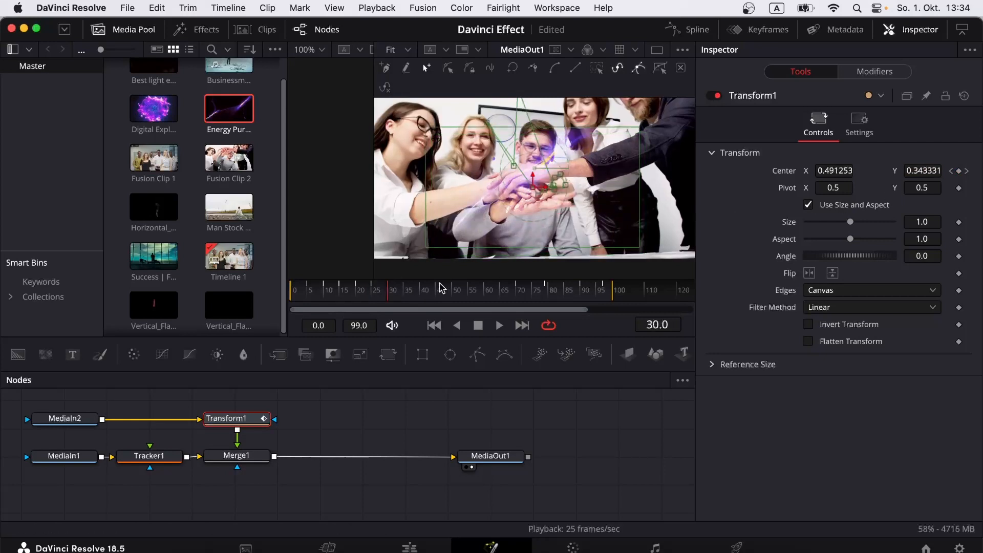
left_click(408, 290)
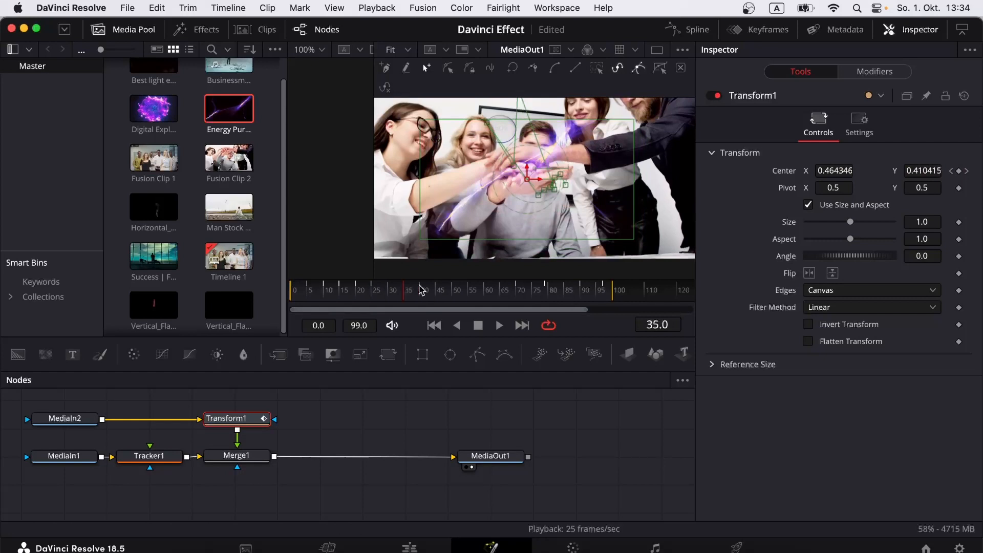
left_click_drag(927, 169, 951, 170)
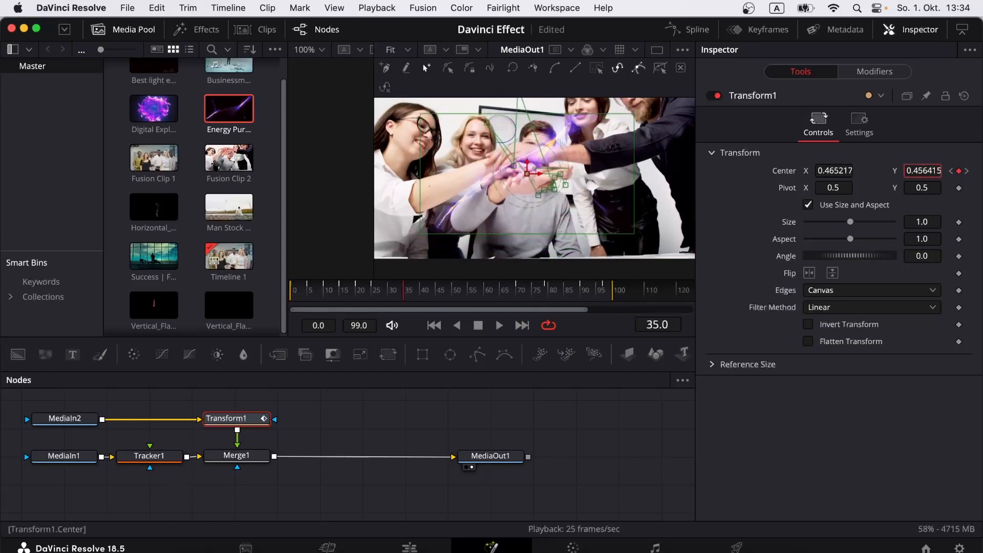
left_click_drag(840, 169, 814, 169)
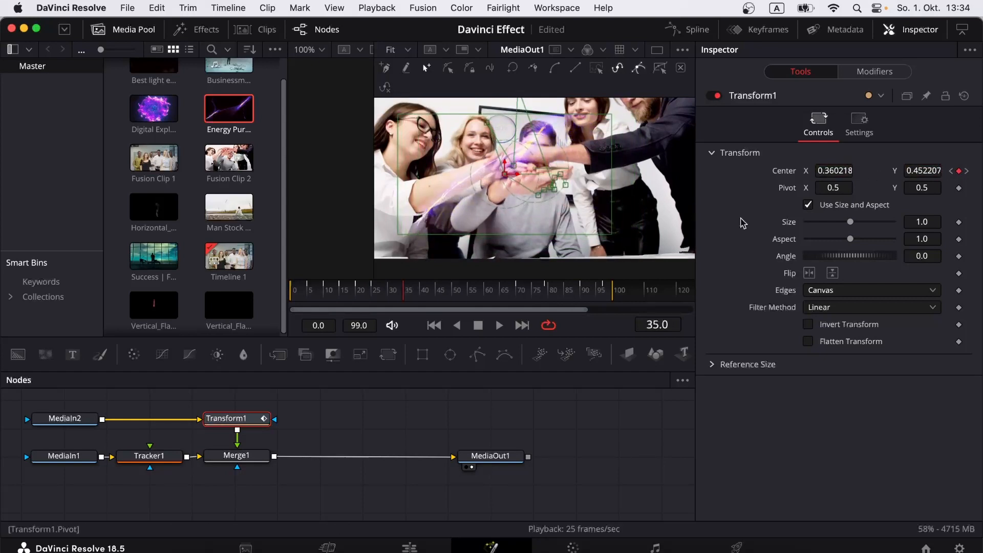
left_click(391, 289)
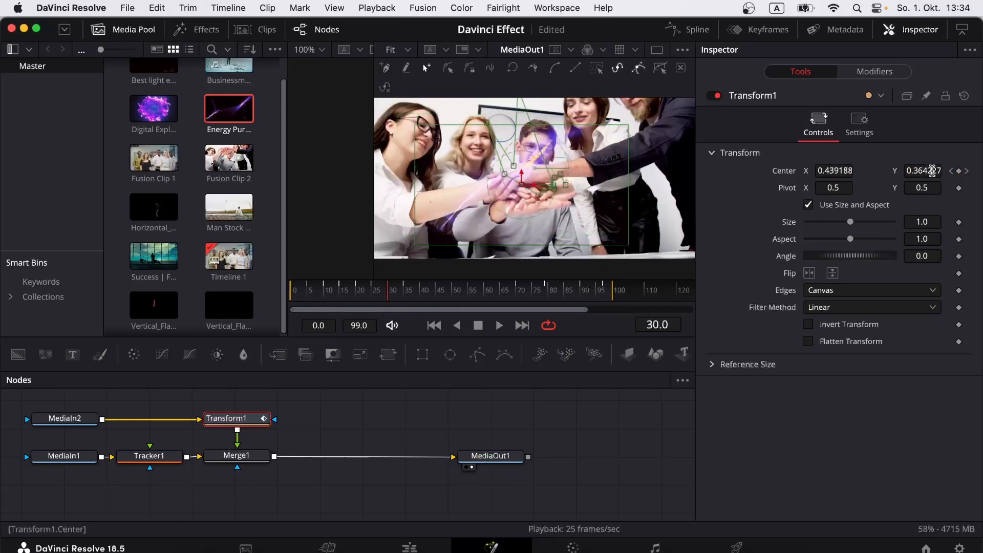
left_click_drag(932, 171, 916, 171)
left_click_drag(832, 171, 839, 170)
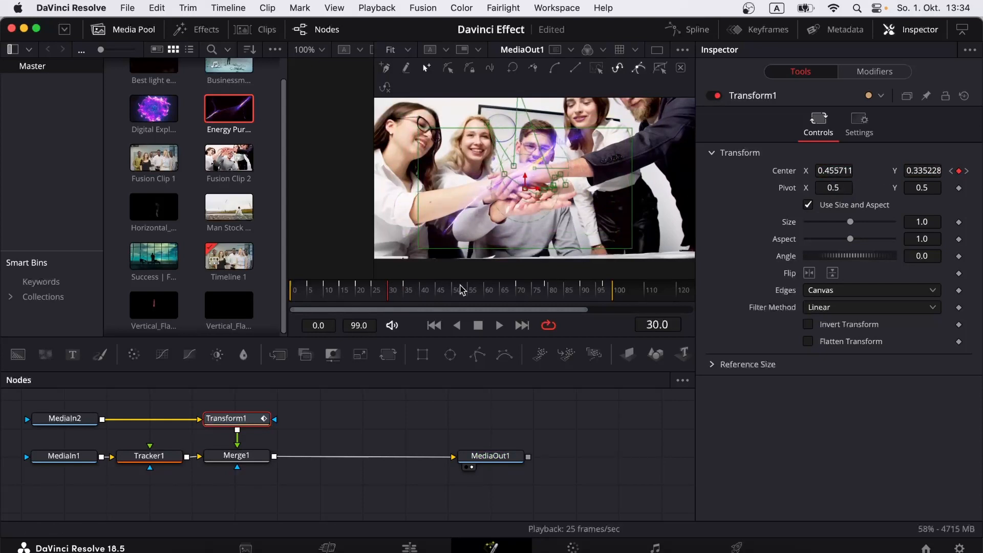
Step: Keyframe Transform1's center at frames 39, 44 and 49 to follow the hands
left_click(421, 288)
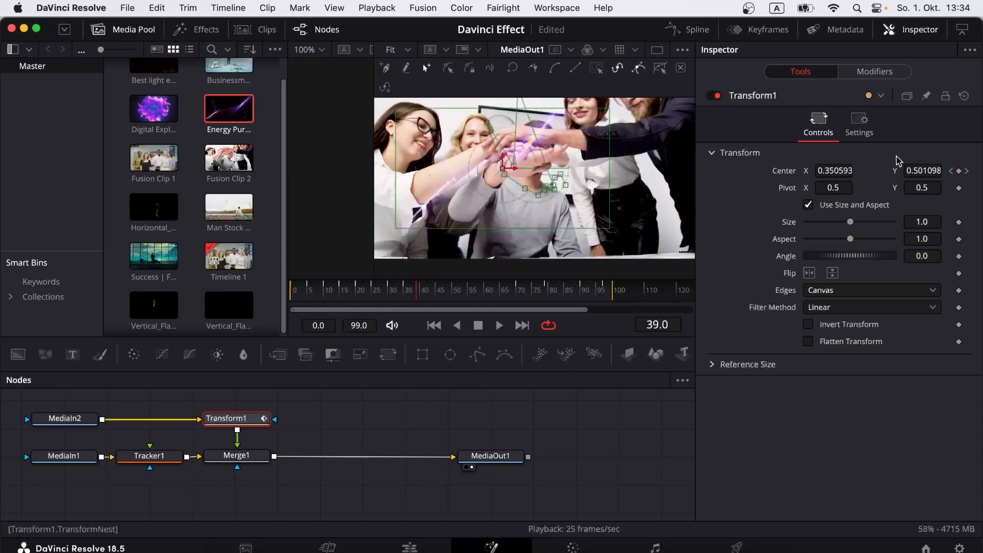
left_click_drag(916, 170, 927, 171)
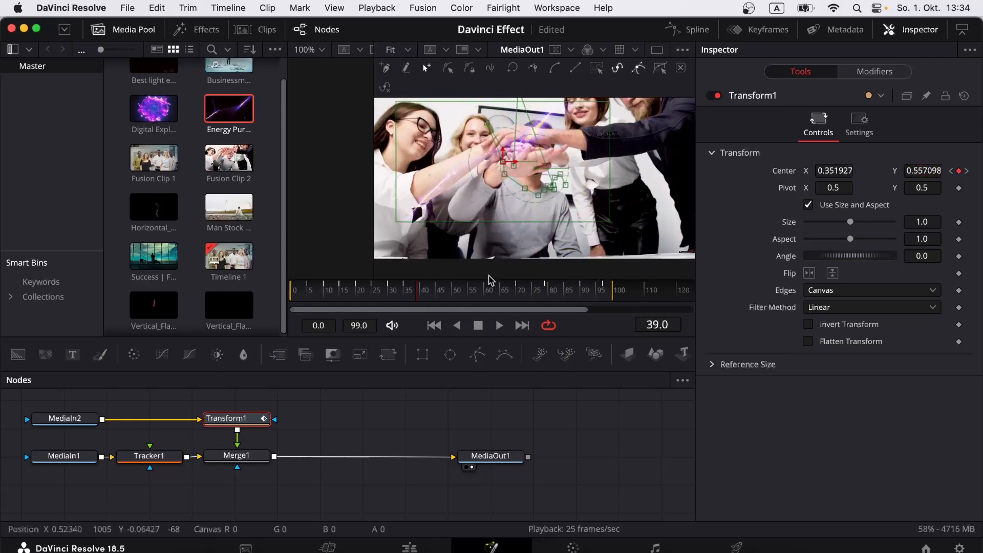
left_click(432, 287)
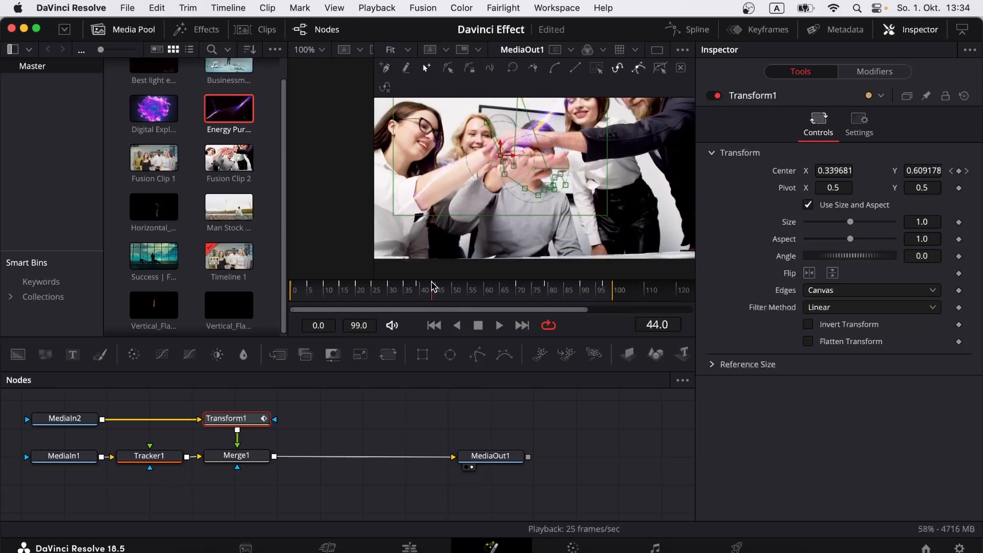
left_click(958, 171)
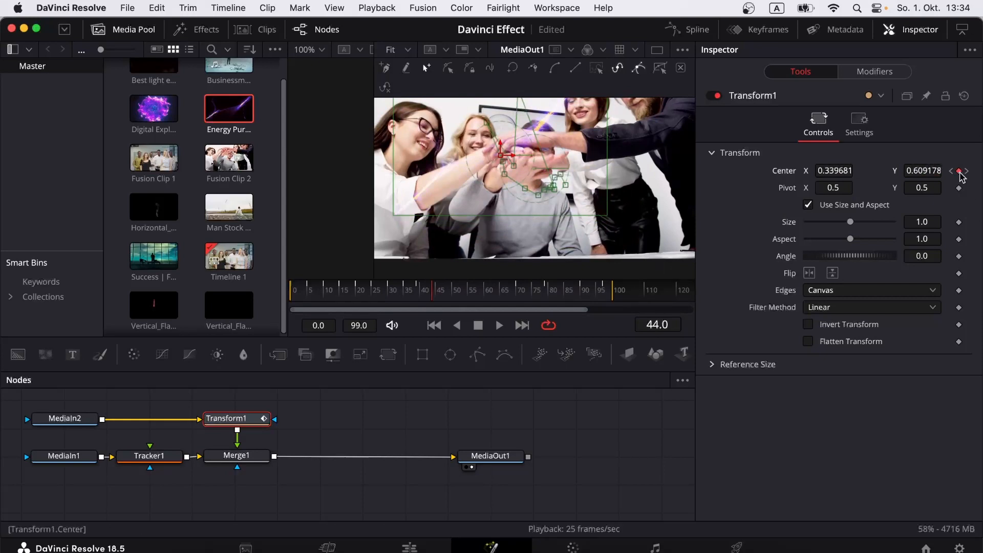
left_click(450, 288)
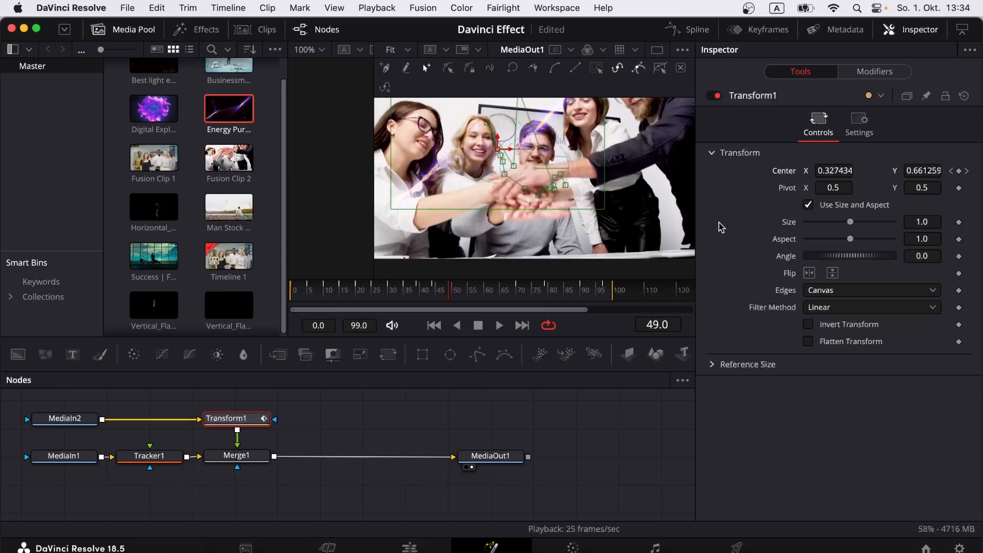
left_click_drag(917, 171, 915, 173)
left_click_drag(840, 171, 847, 171)
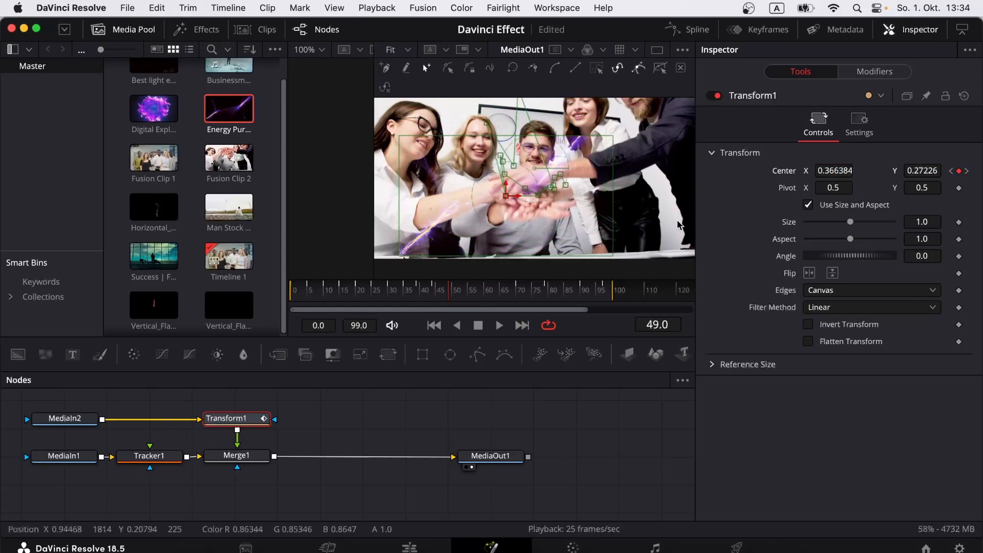
Step: Keyframe the center at frames 54, 59, 63 and 66, ending at X 0.140209, Y 1.124417
left_click(468, 289)
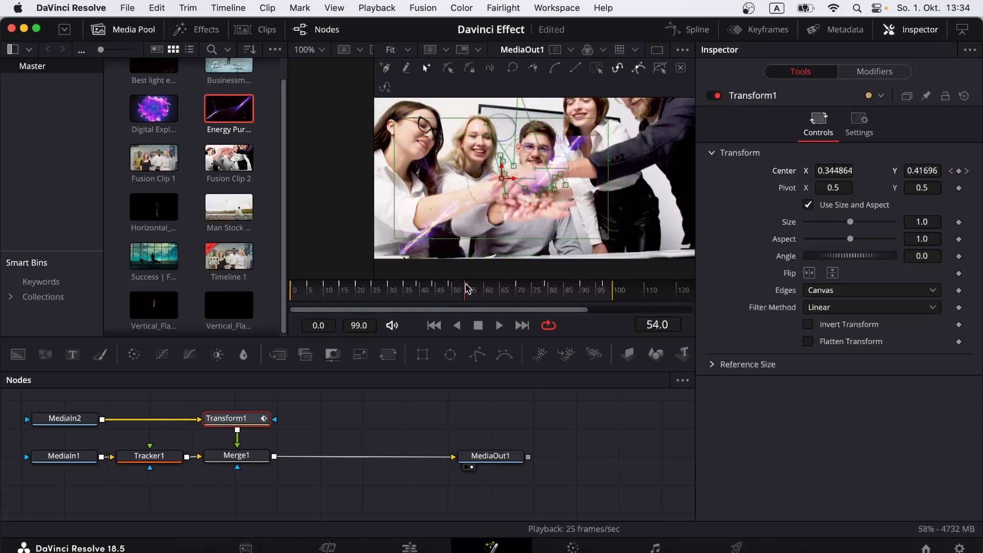
left_click_drag(922, 171, 868, 170)
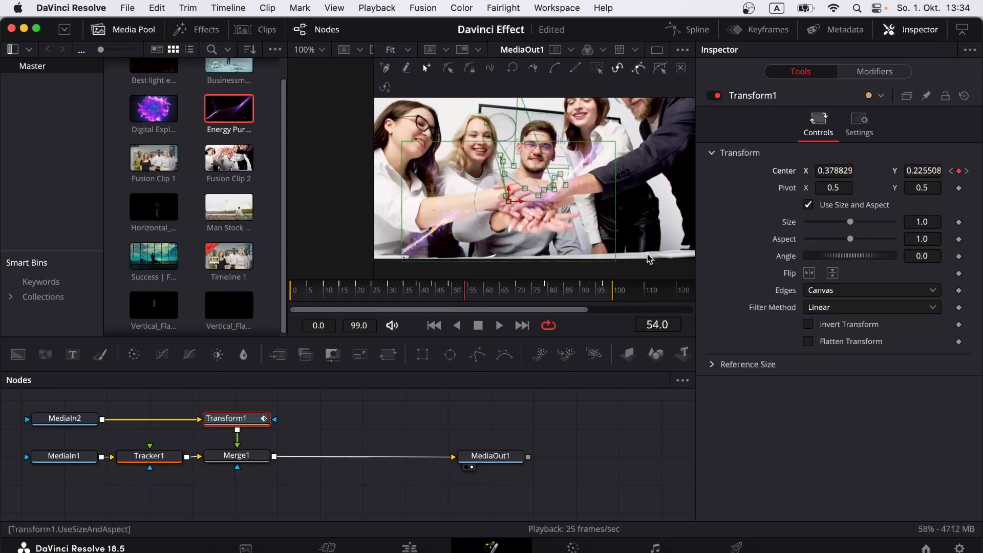
left_click(482, 289)
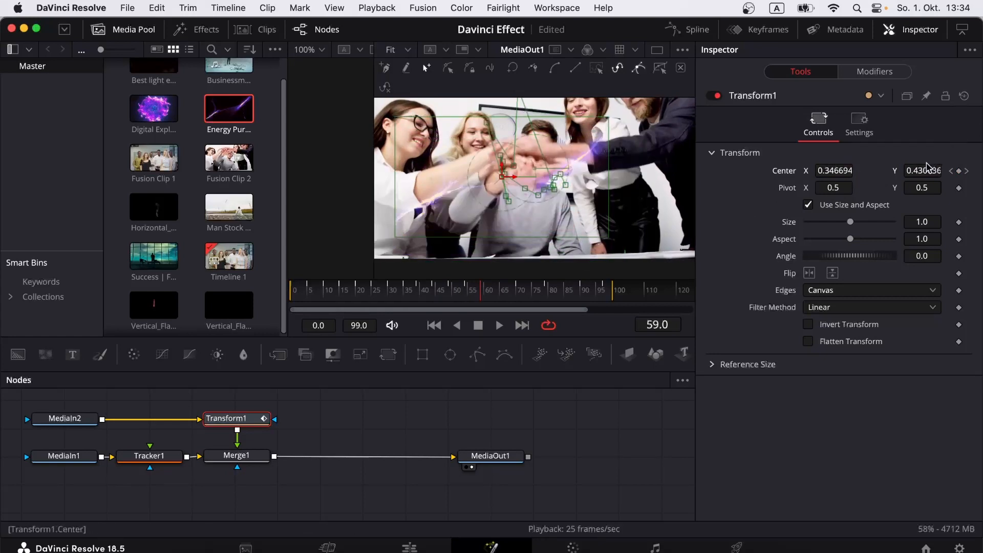
left_click_drag(926, 169, 838, 185)
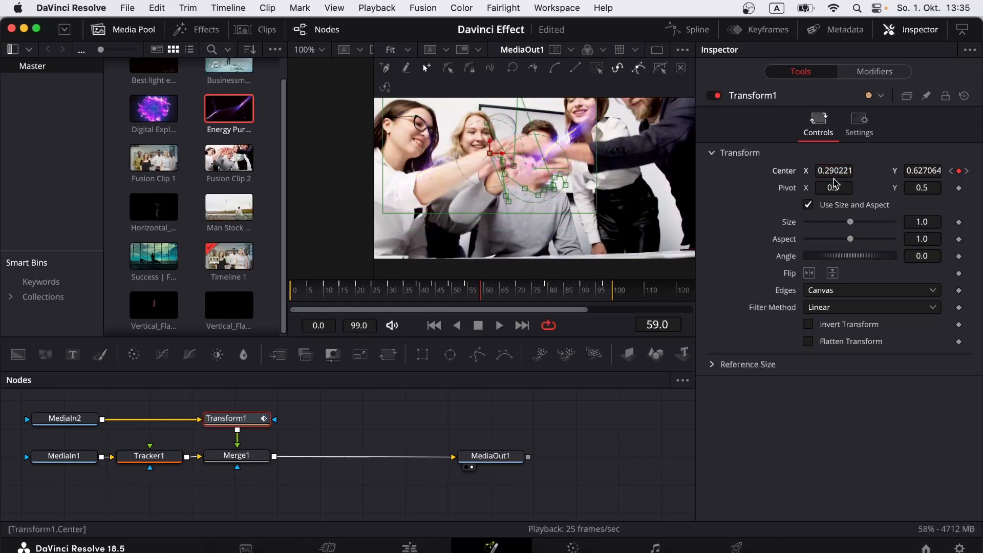
left_click(497, 289)
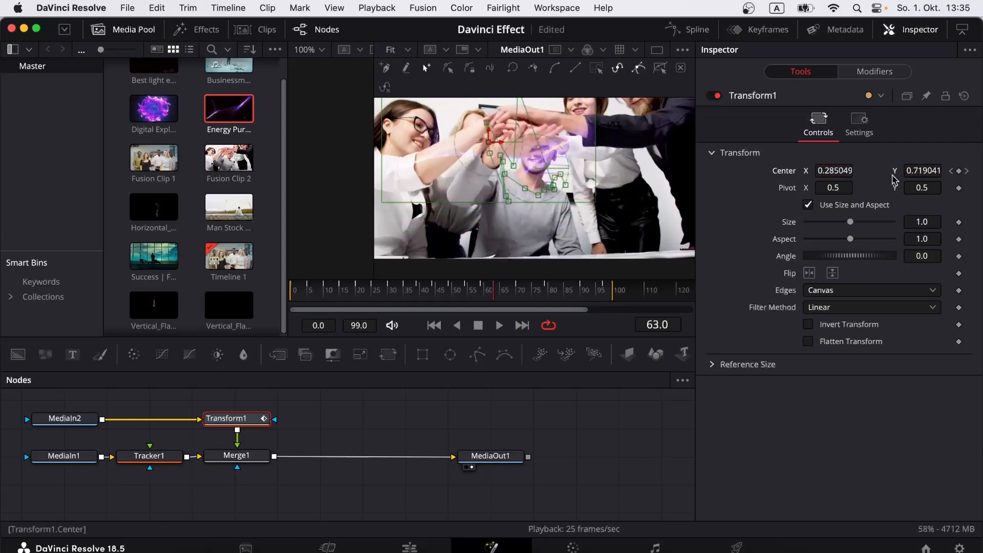
left_click_drag(921, 170, 669, 177)
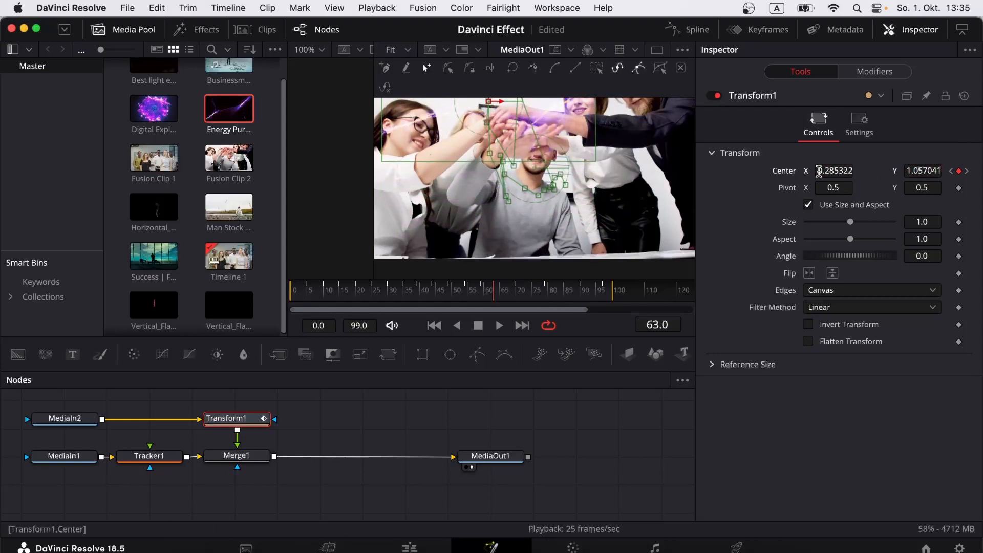
left_click_drag(836, 171, 760, 172)
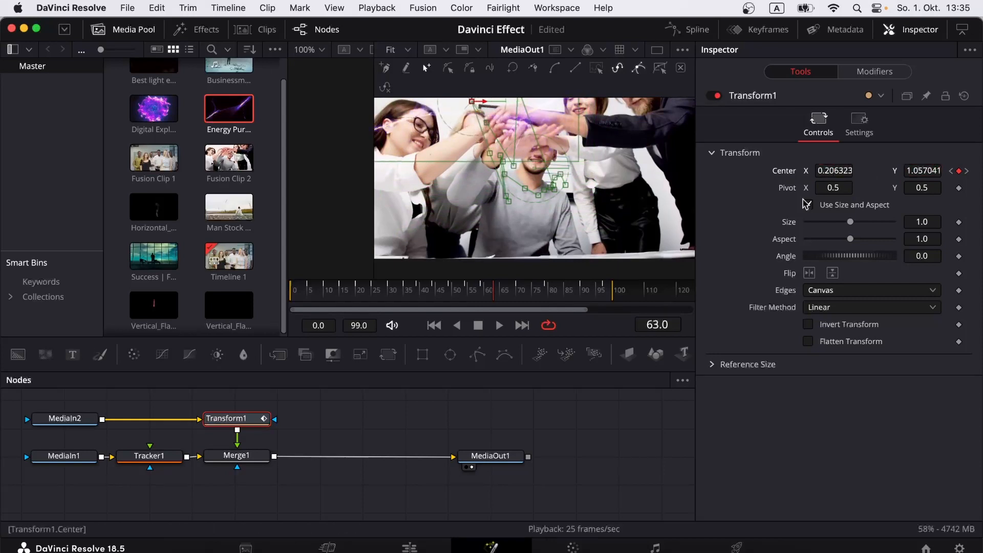
left_click(506, 290)
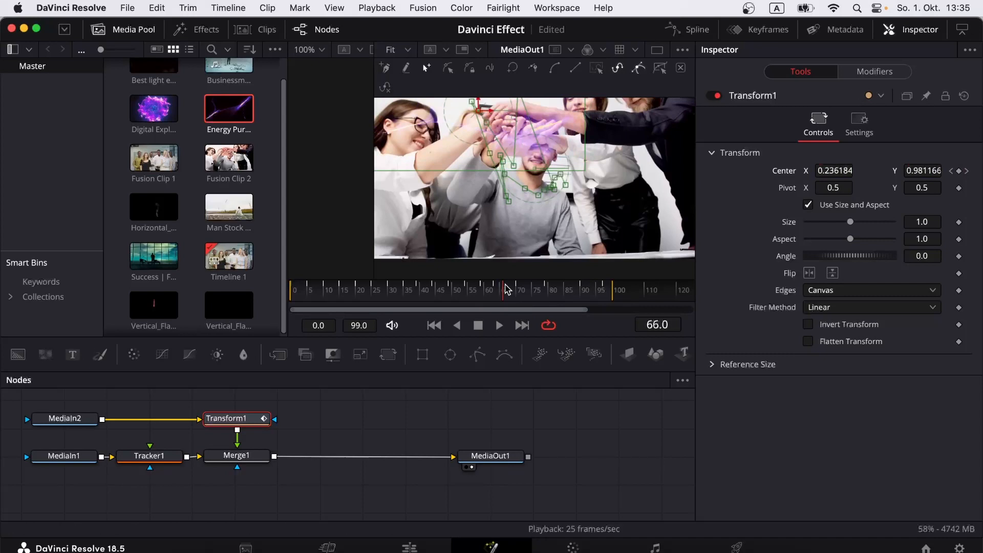
left_click_drag(927, 174, 977, 174)
left_click_drag(842, 173, 792, 173)
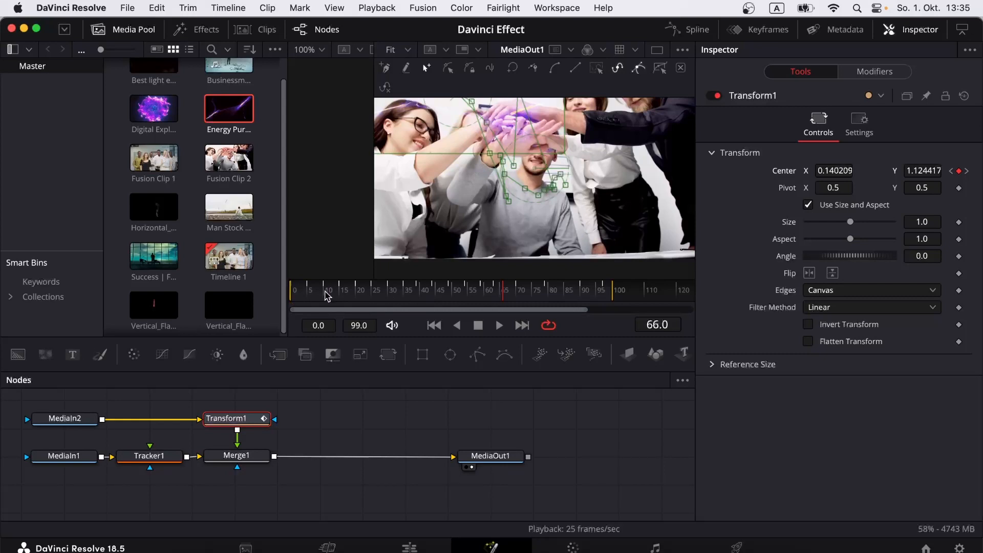
Step: Play the animated energy from frame 0, stop it, and return to the Edit page
left_click(291, 289)
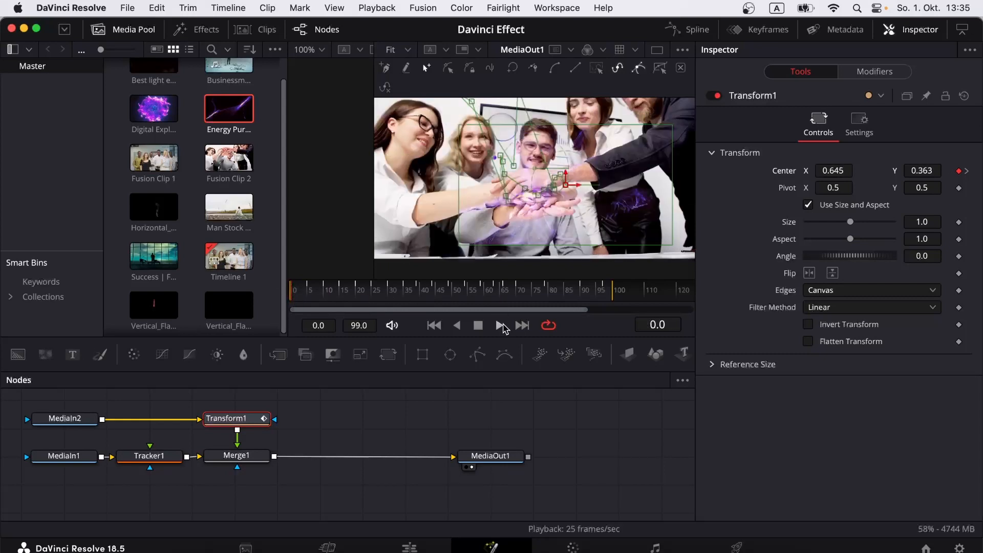
left_click(499, 325)
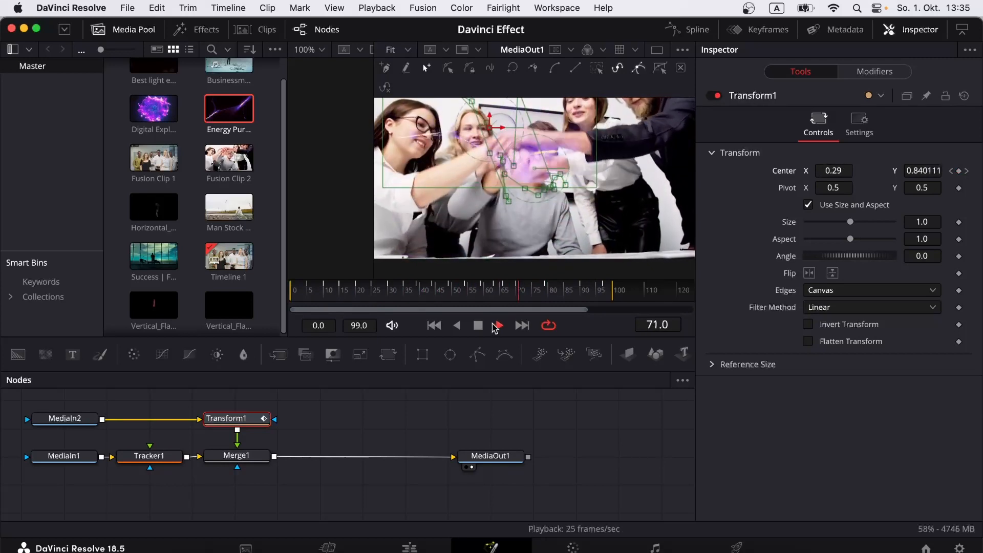
left_click(479, 326)
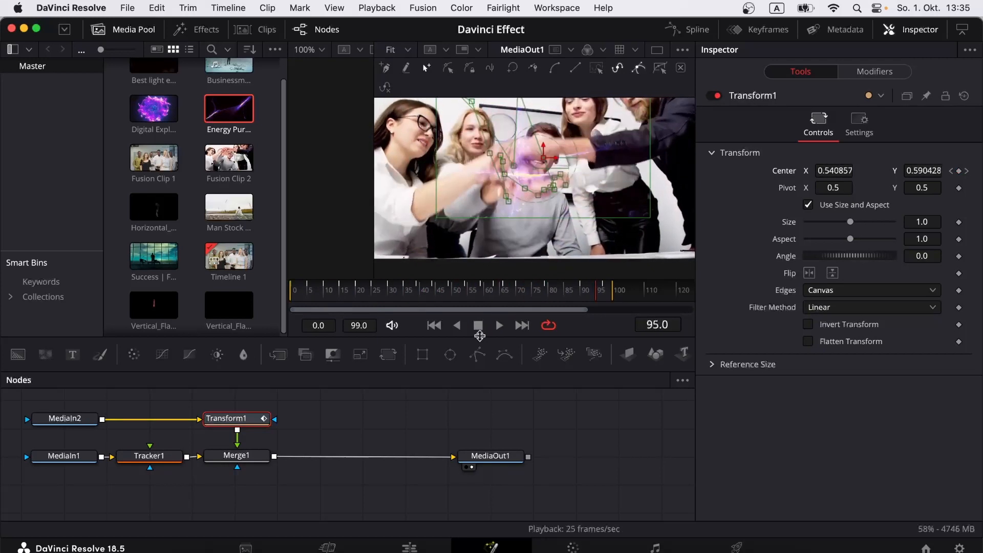
left_click(410, 546)
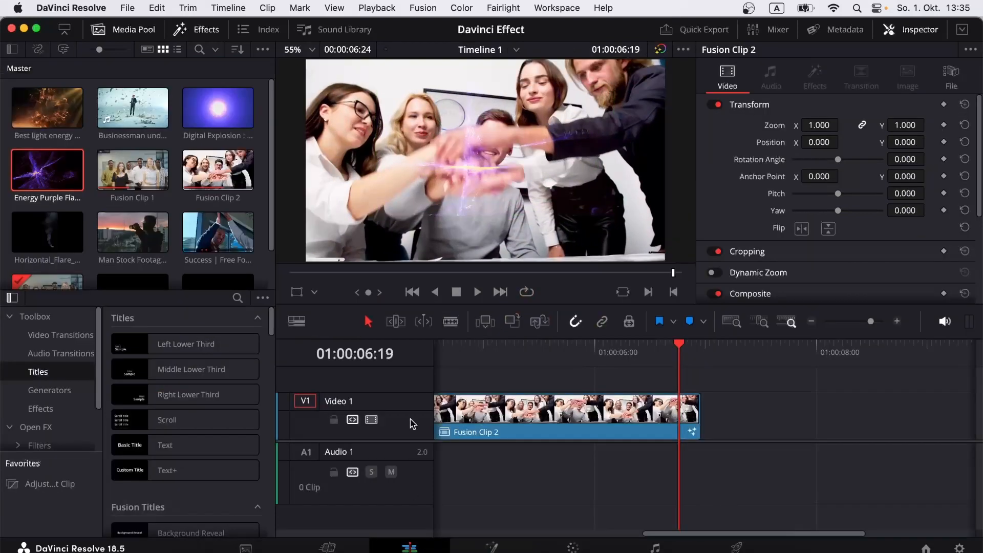
Step: Zoom the timeline to show both Fusion clips and play them from the start in Cinema Viewer
left_click(841, 321)
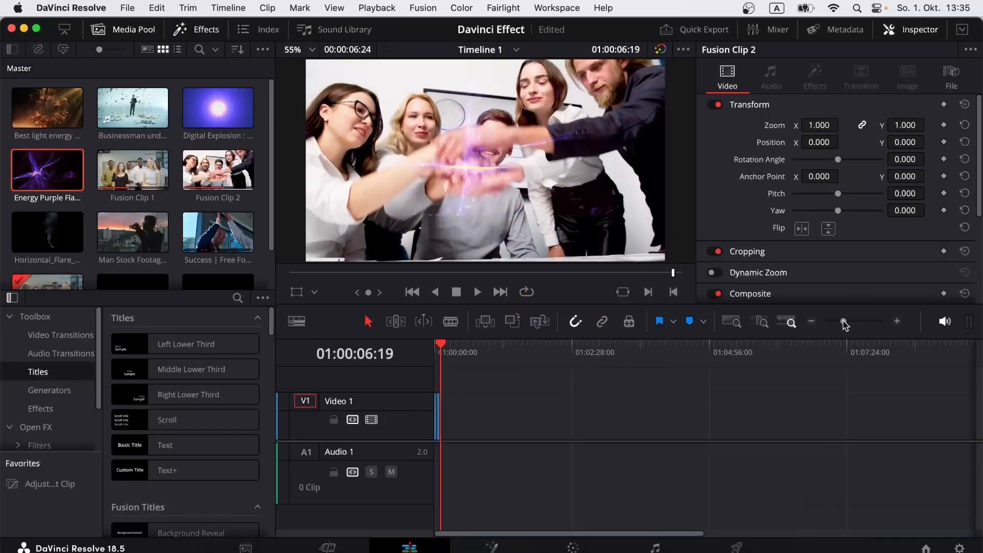
left_click(858, 321)
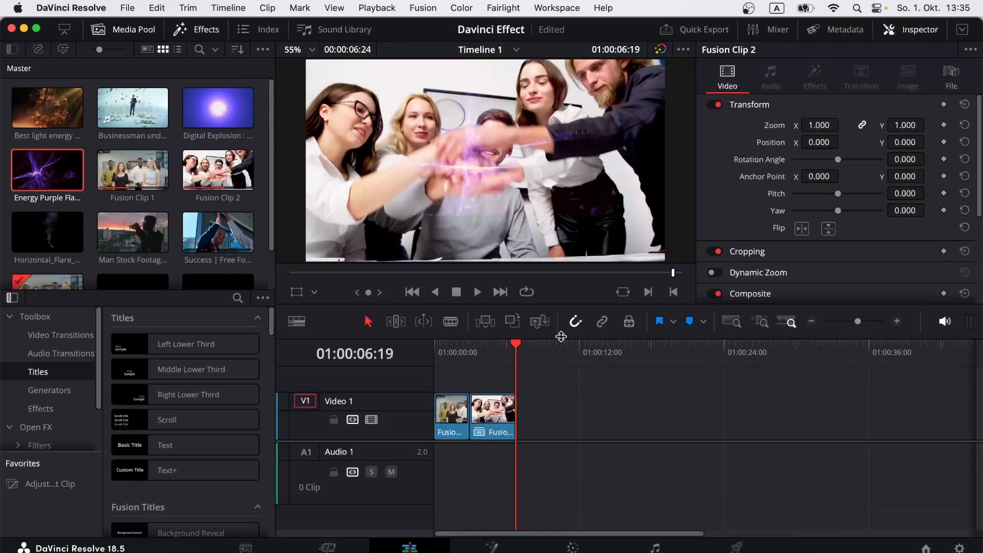
left_click(435, 346)
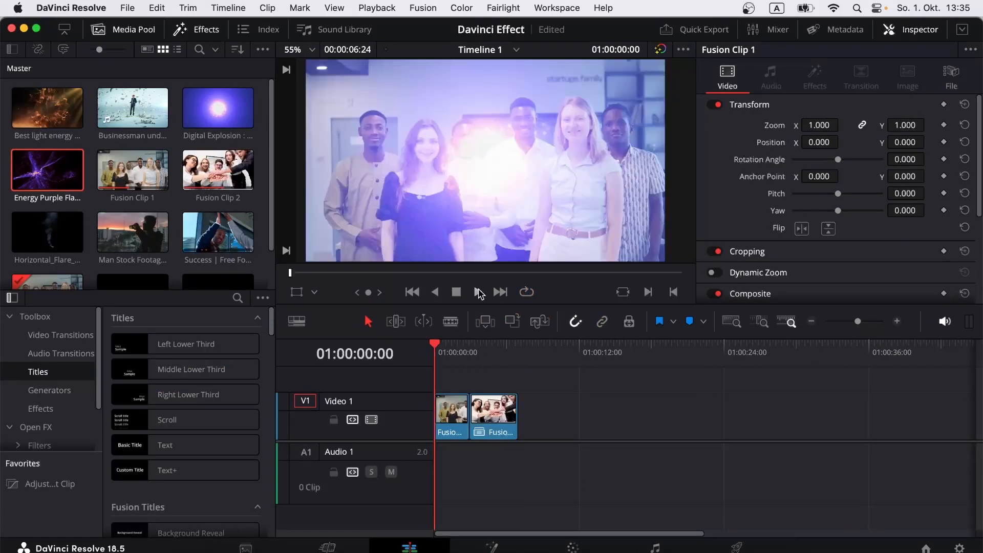
key("super+f")
key("space")
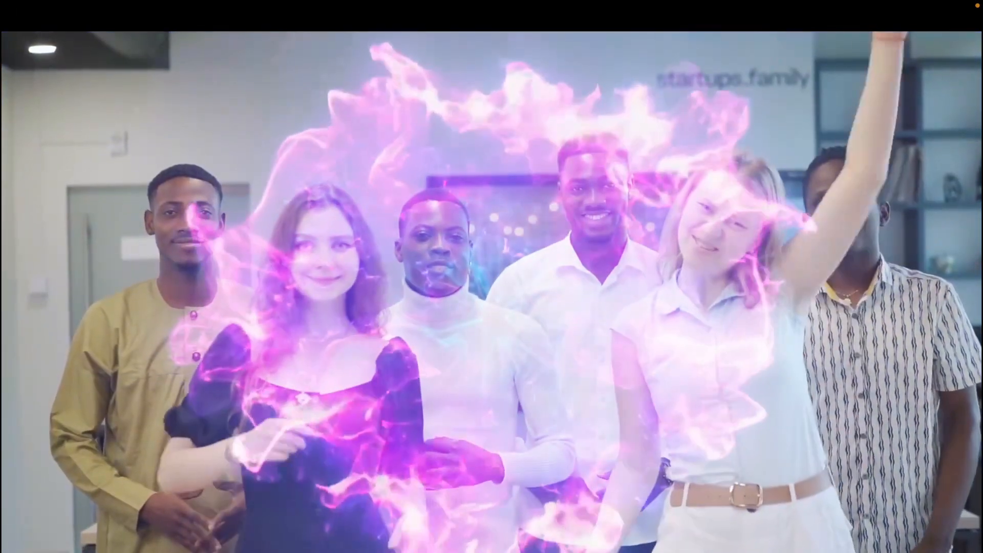